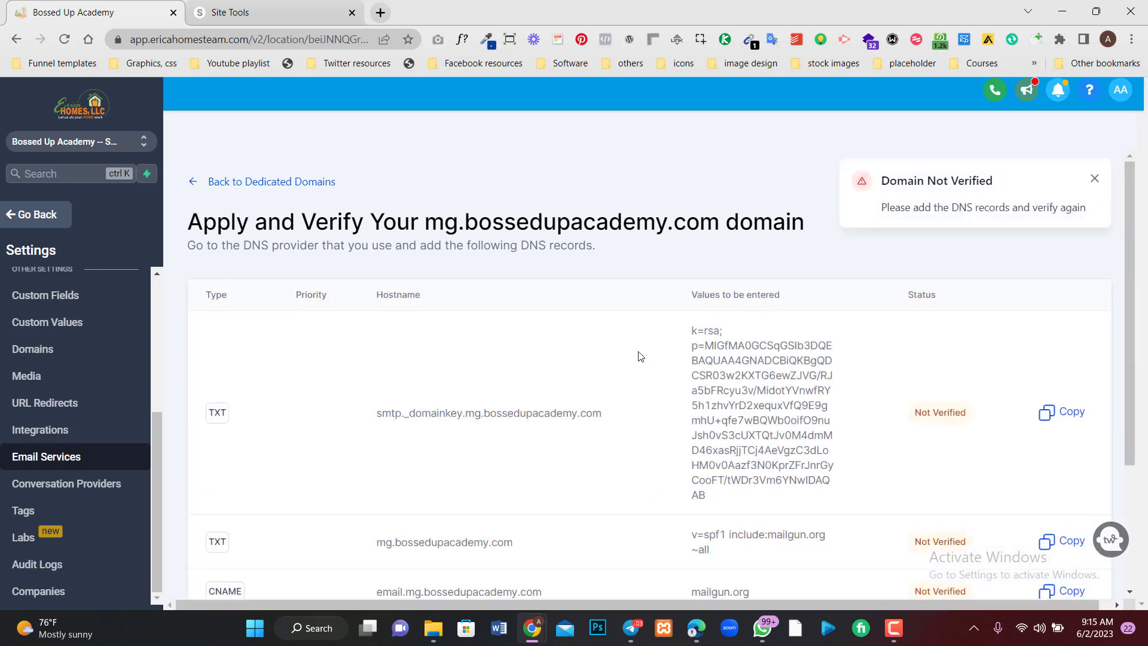
# Review the required DNS records for mg.bossedupacademy.com, and open the DNS Zone Editor in Site Tools to look through the existing records
pyautogui.scroll(-4, 779, 461)
pyautogui.scroll(4, 945, 402)
pyautogui.scroll(-1, 1055, 317)
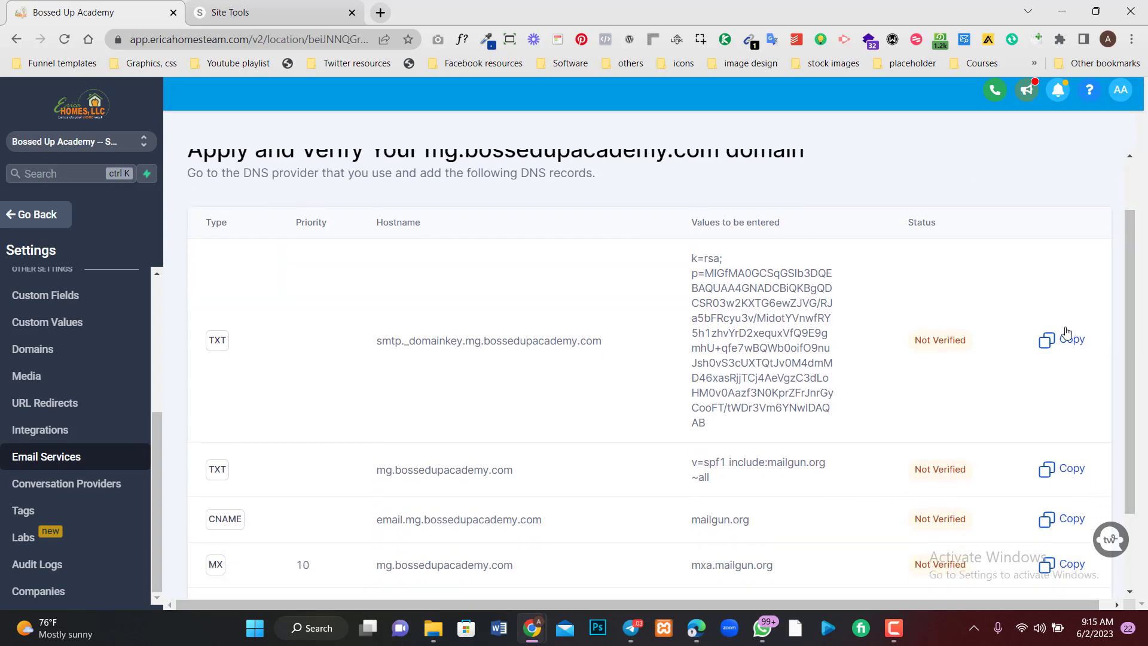
pyautogui.click(227, 12)
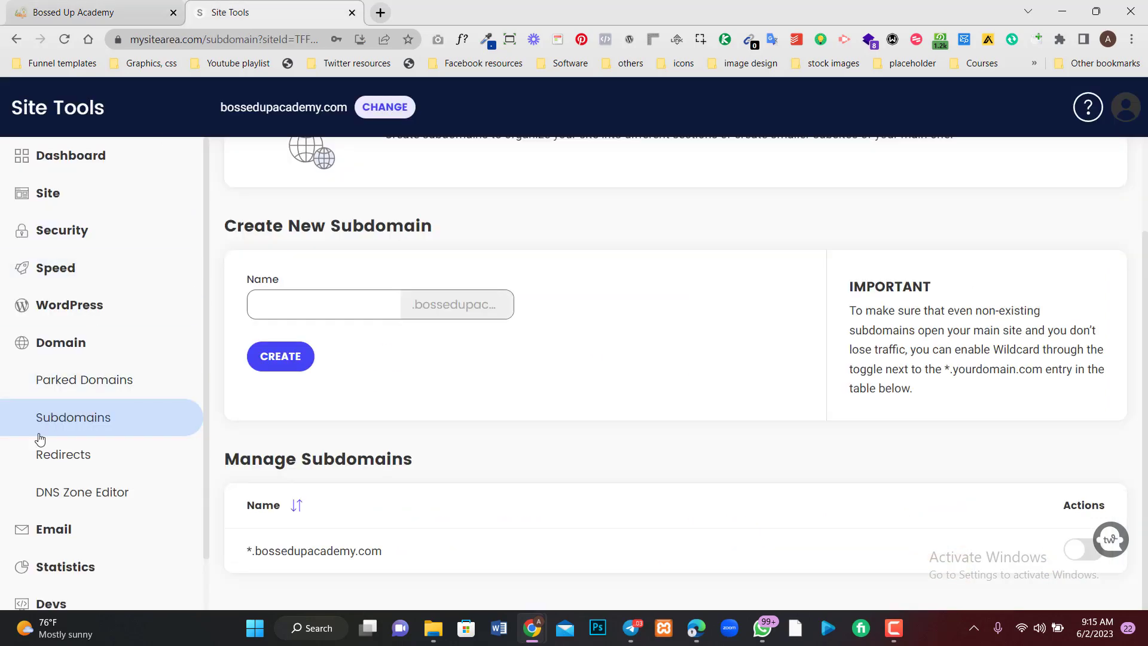
pyautogui.click(95, 482)
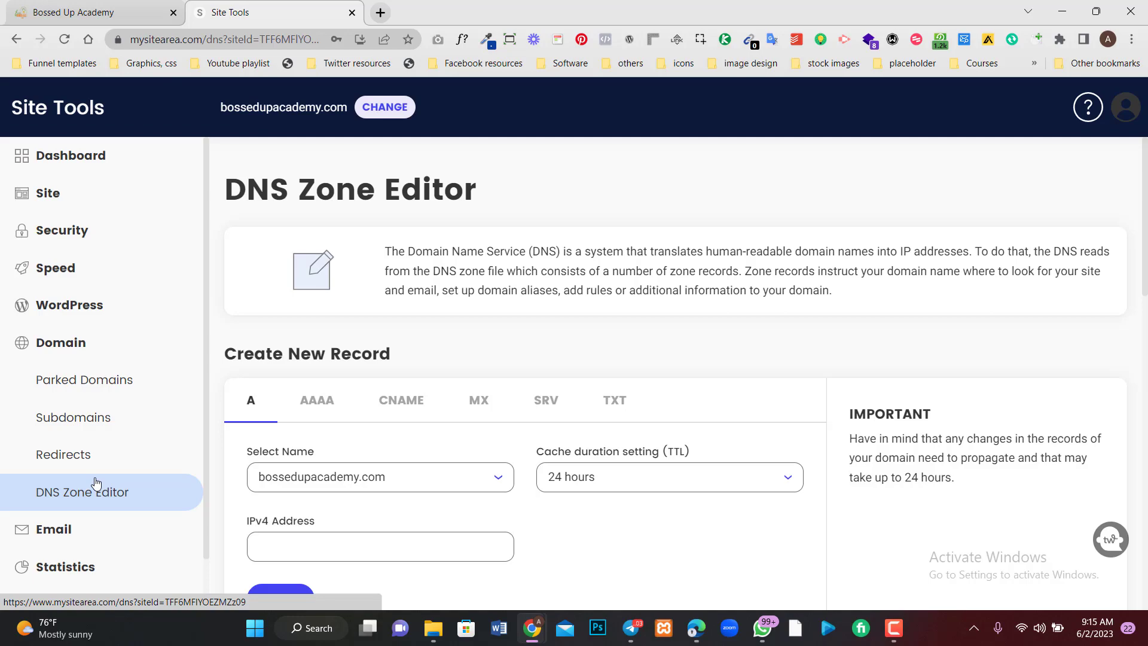
pyautogui.scroll(-10, 798, 385)
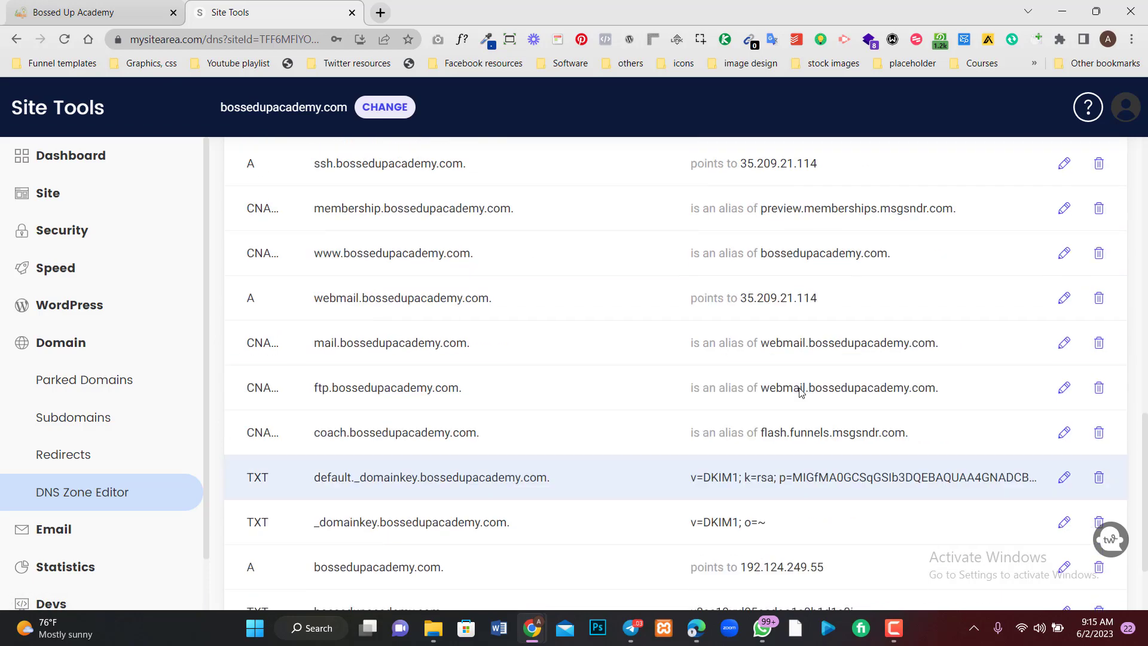
pyautogui.scroll(-3, 661, 423)
pyautogui.scroll(12, 662, 461)
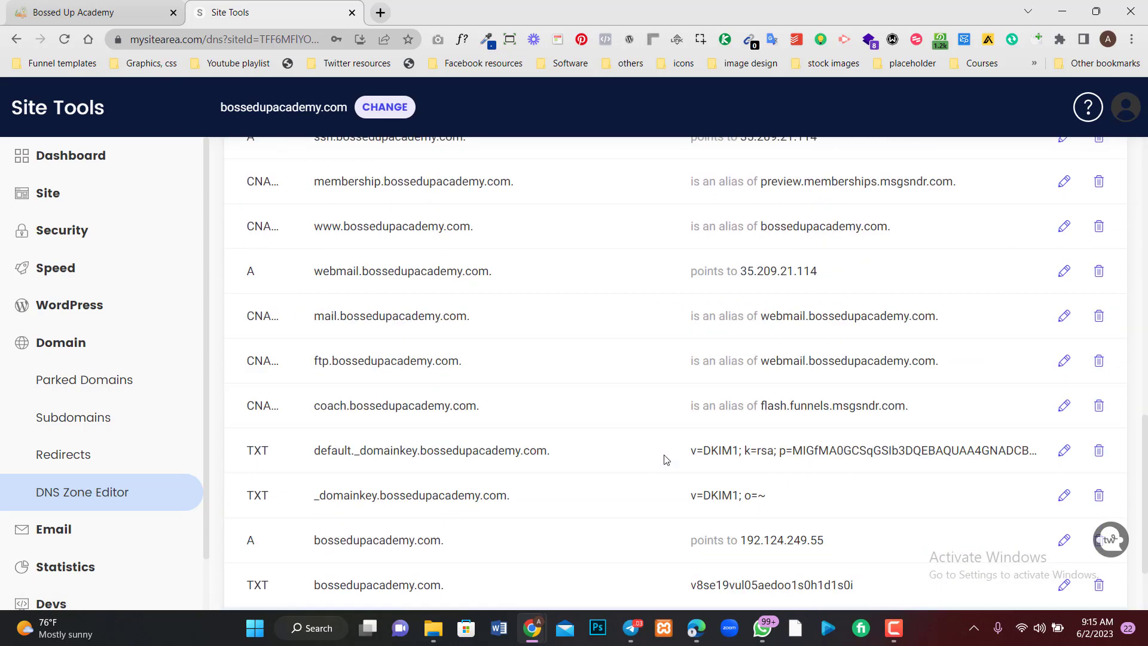
# Start a new TXT record for bossedupacademy.com named with the full copied hostname smtp._domainkey.mg.bossedupacademy.com
pyautogui.click(132, 26)
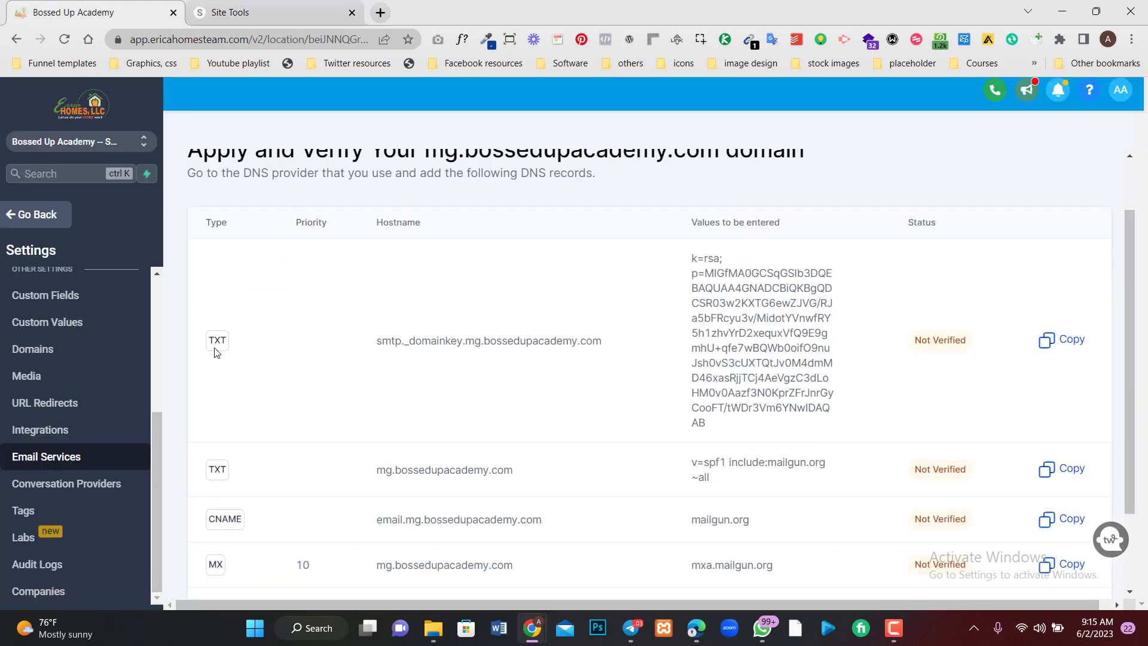
pyautogui.moveTo(355, 331); pyautogui.dragTo(620, 335)
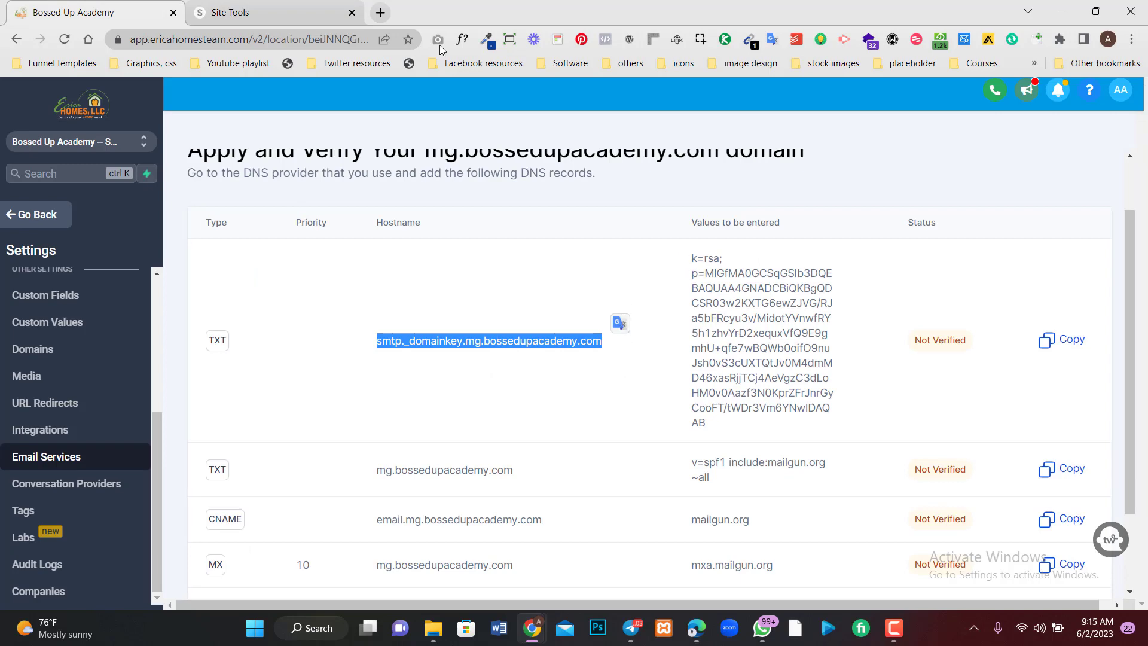
pyautogui.click(269, 12)
pyautogui.click(615, 400)
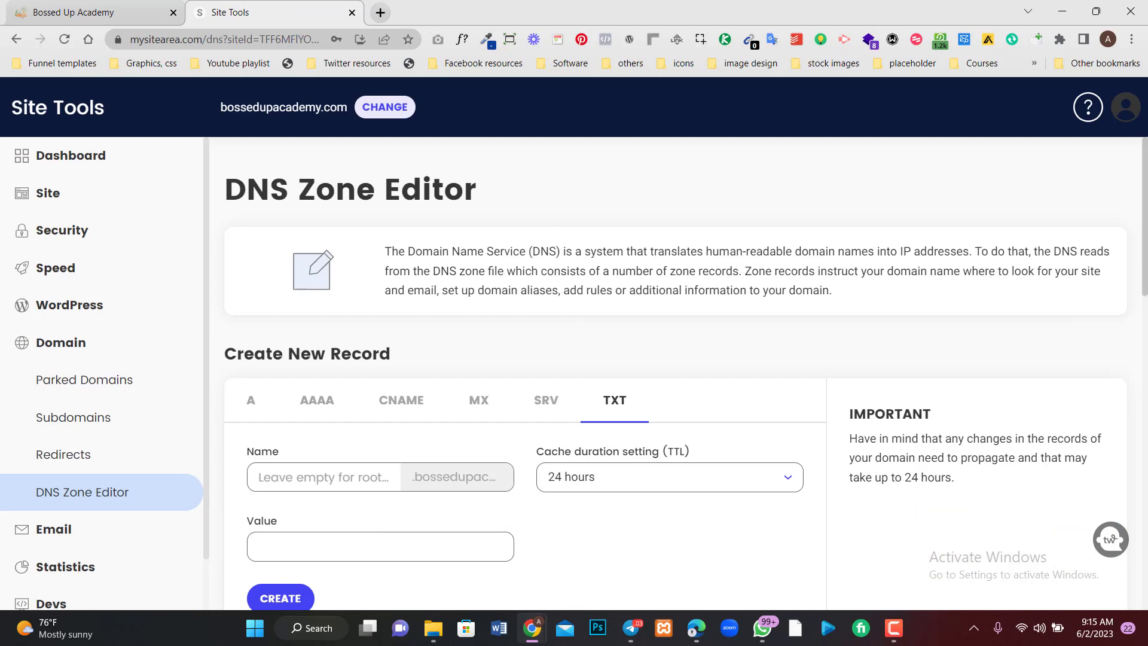
pyautogui.scroll(-2, 1146, 267)
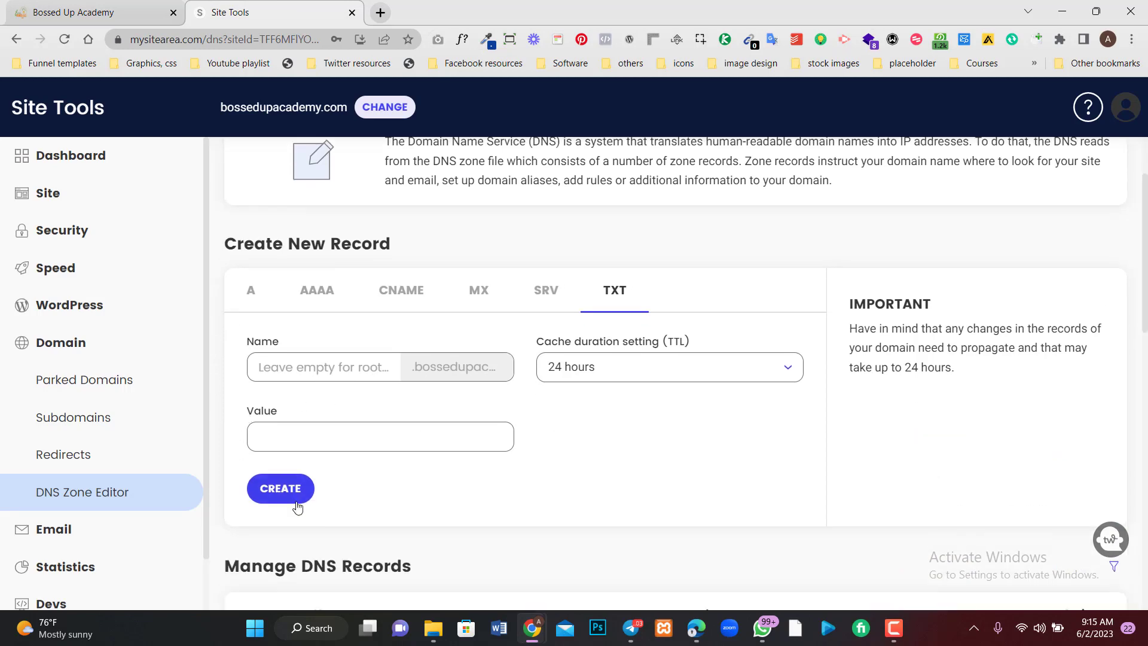
pyautogui.scroll(-15, 418, 497)
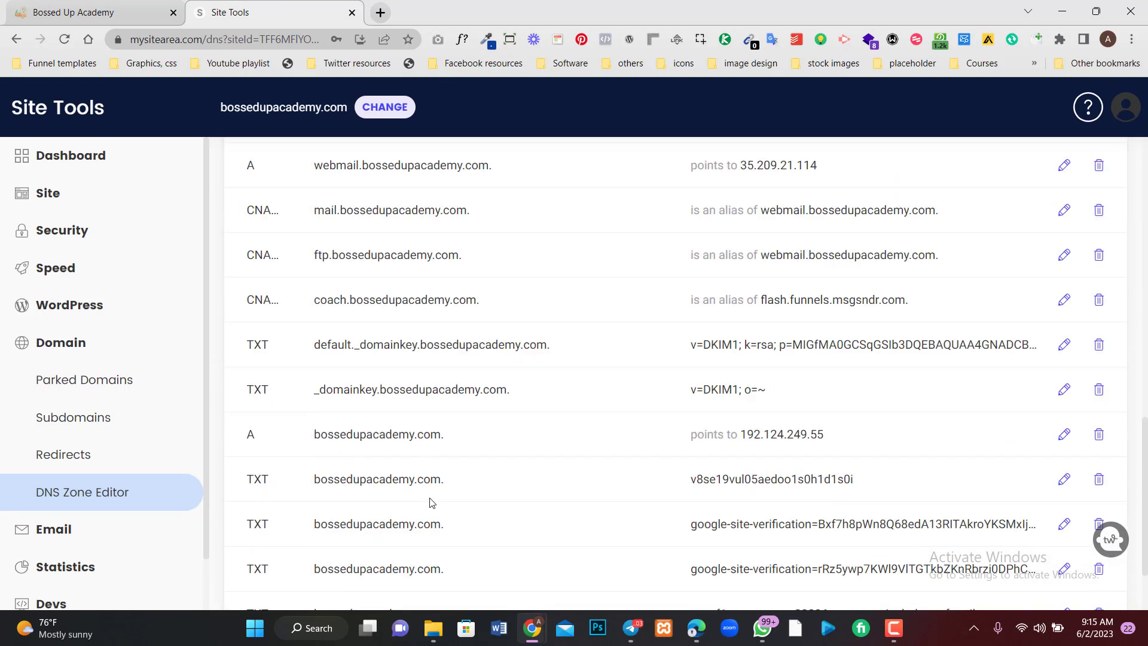
pyautogui.scroll(16, 430, 501)
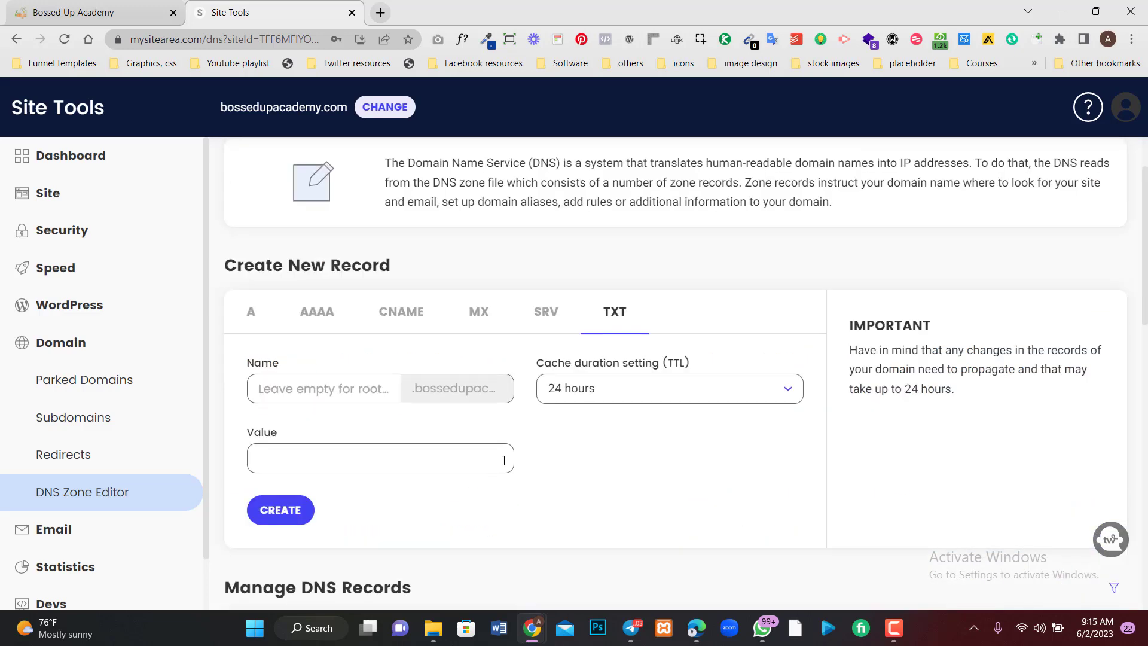
pyautogui.click(304, 390)
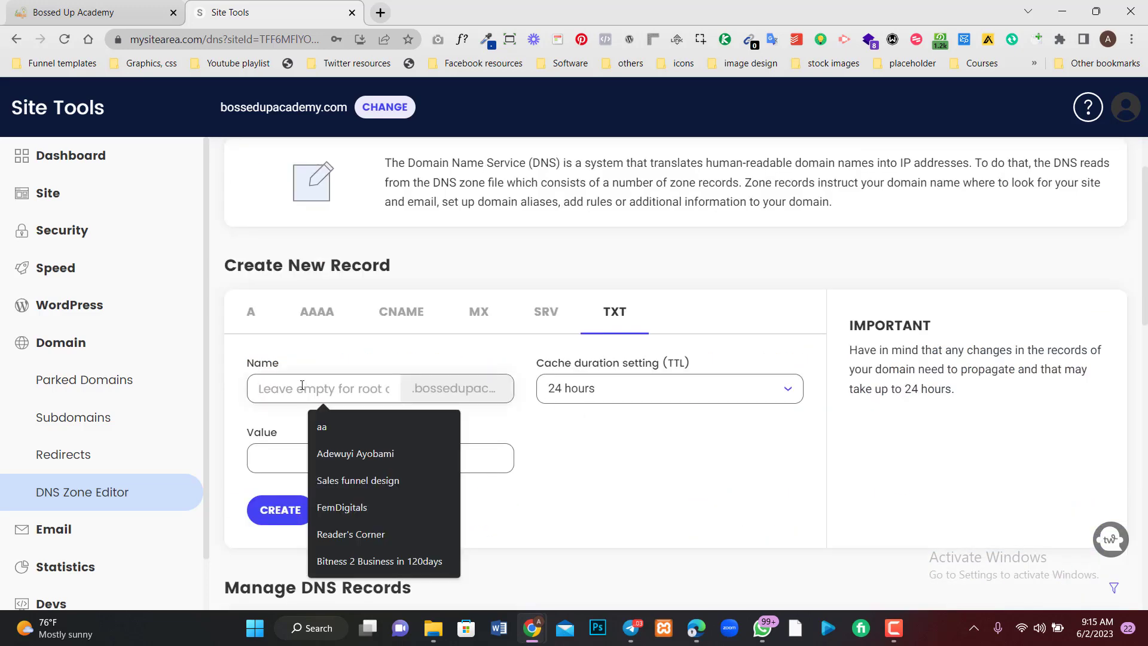
pyautogui.hotkey('ctrl', 'v')
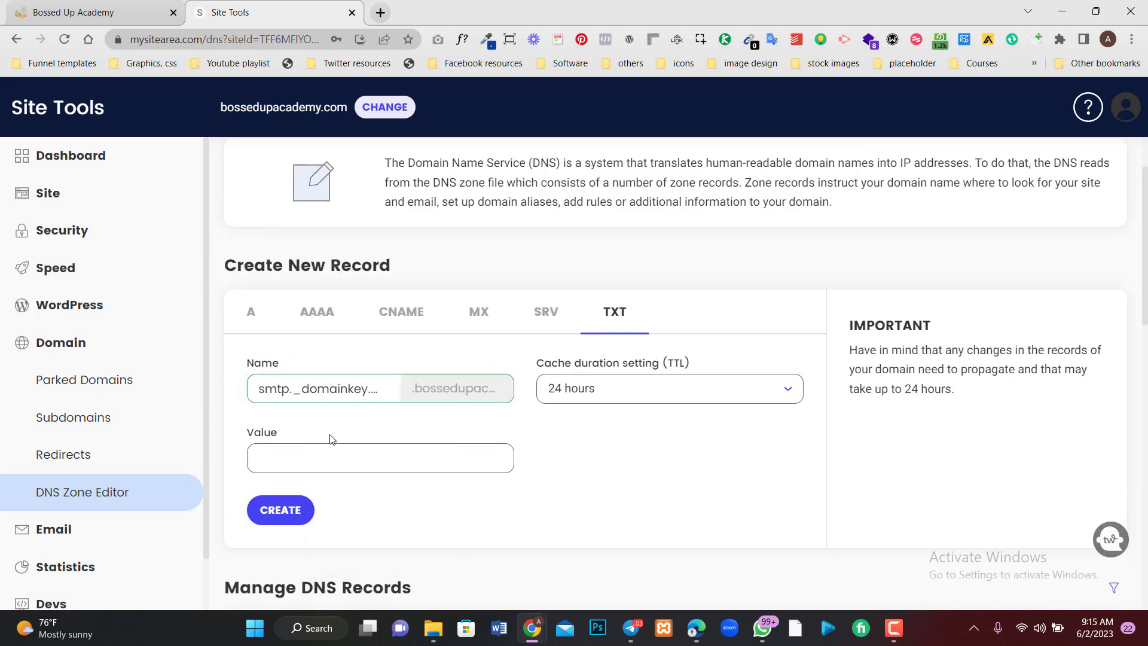
# Copy the k=rsa value of the first required TXT record into the new record, set its TTL to 30 min and create it
pyautogui.hotkey('ctrl', 'Tab')
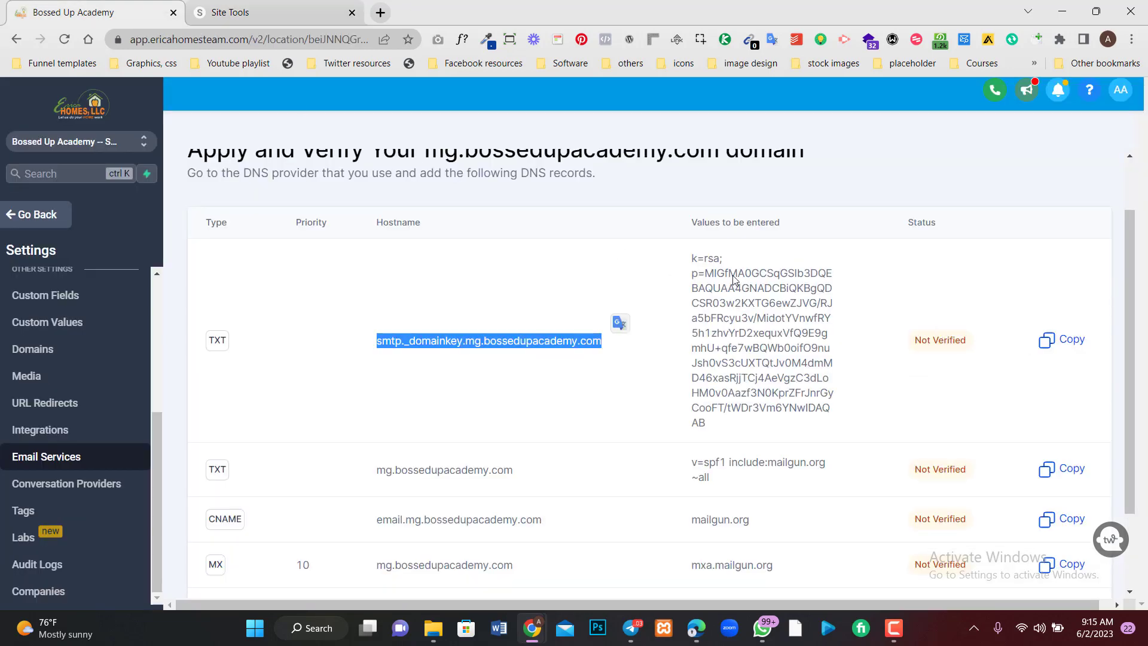
pyautogui.moveTo(685, 258); pyautogui.dragTo(757, 426)
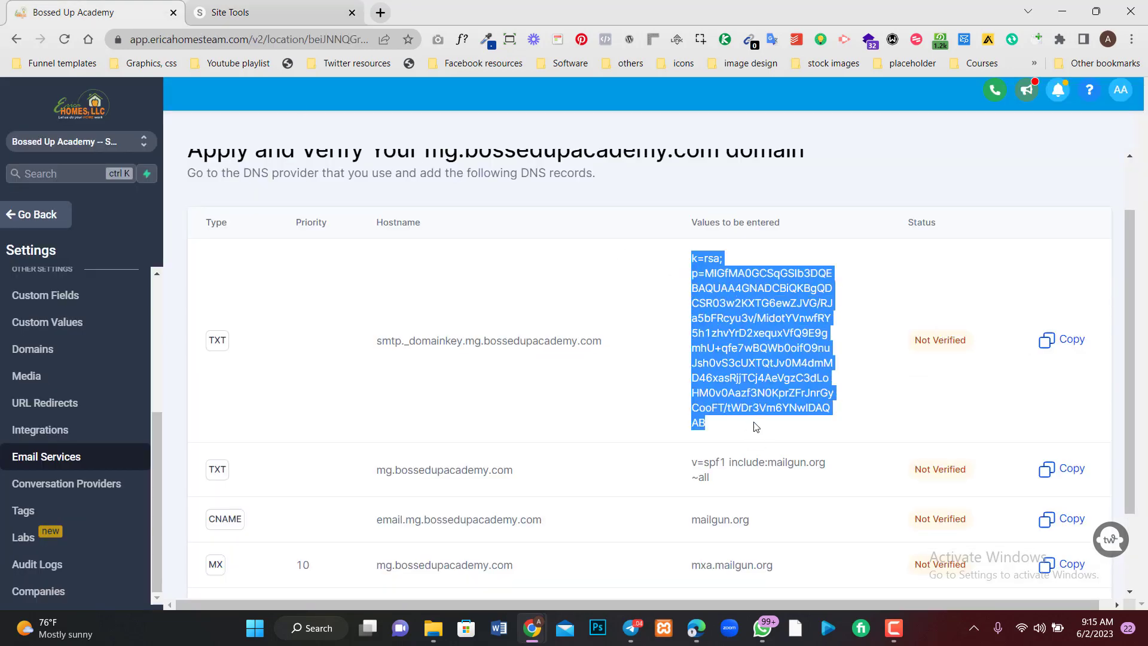
pyautogui.click(205, 5)
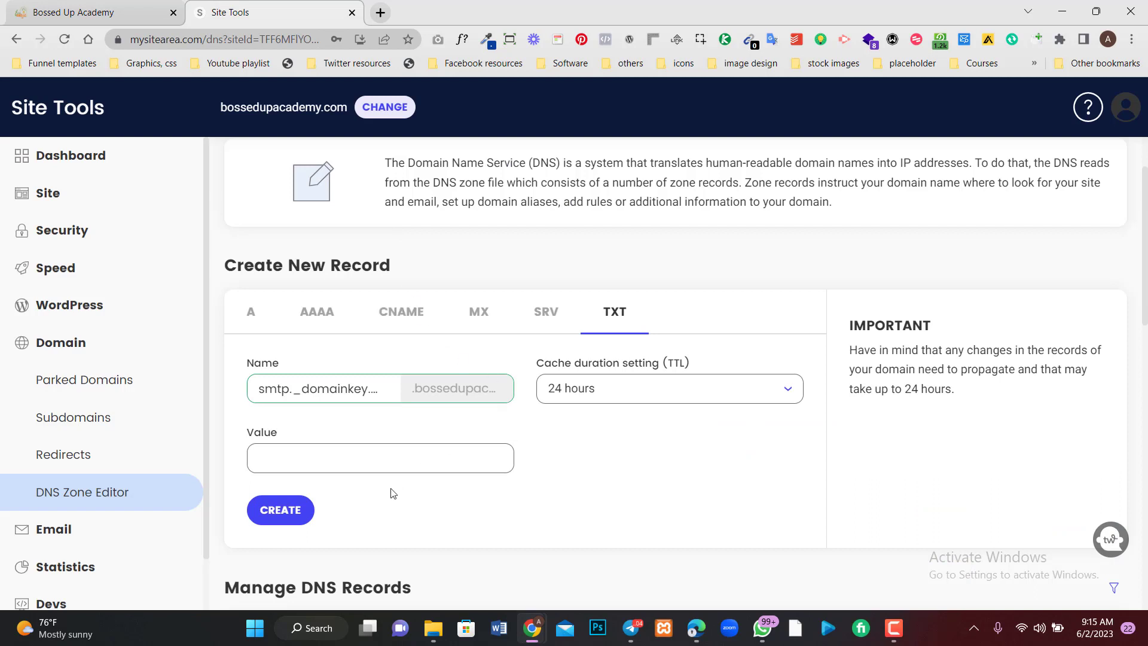
pyautogui.click(376, 461)
pyautogui.hotkey('ctrl', 'v')
pyautogui.click(565, 390)
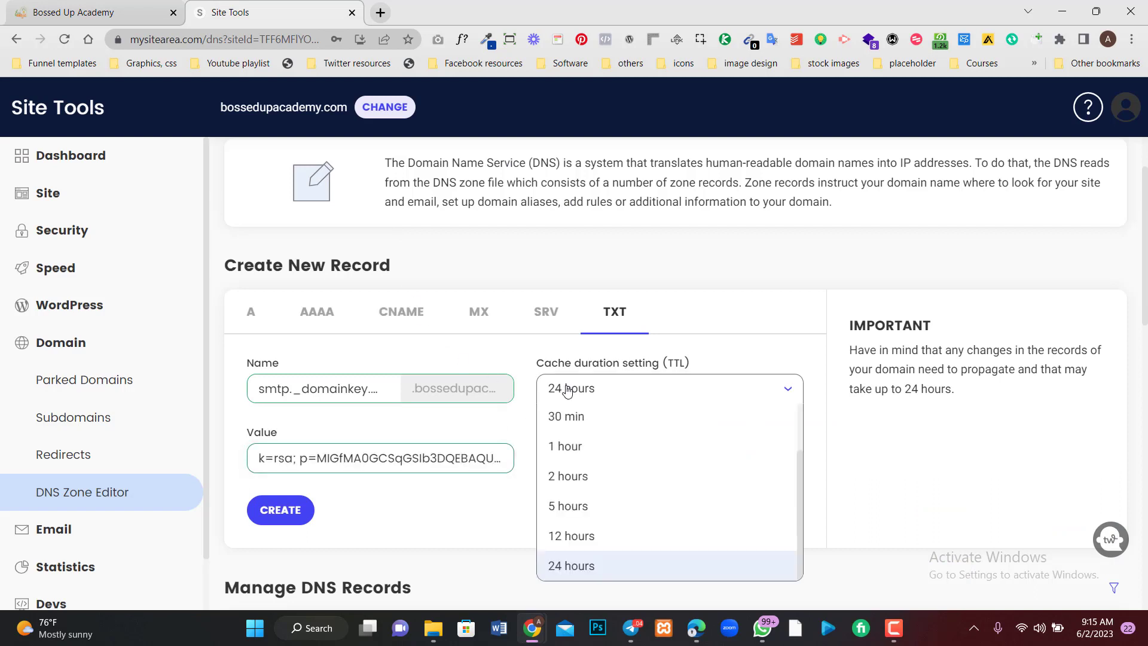
pyautogui.click(570, 419)
pyautogui.click(292, 514)
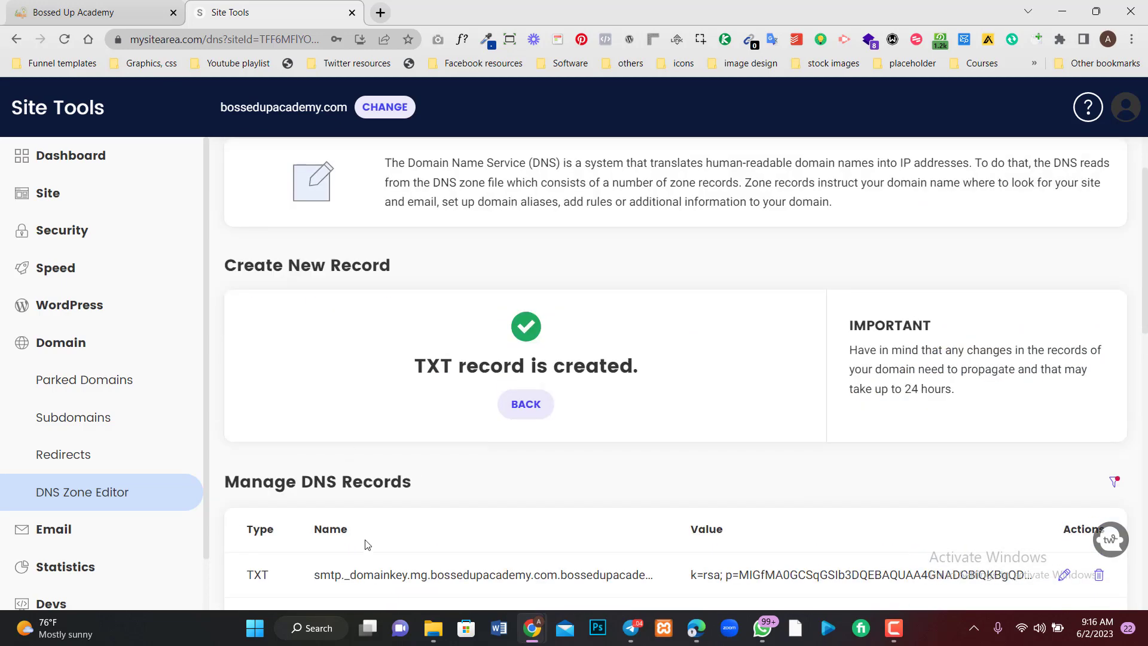
# Copy only the smtp._domainkey.mg part of the first TXT record's hostname from the domain verification list
pyautogui.click(99, 6)
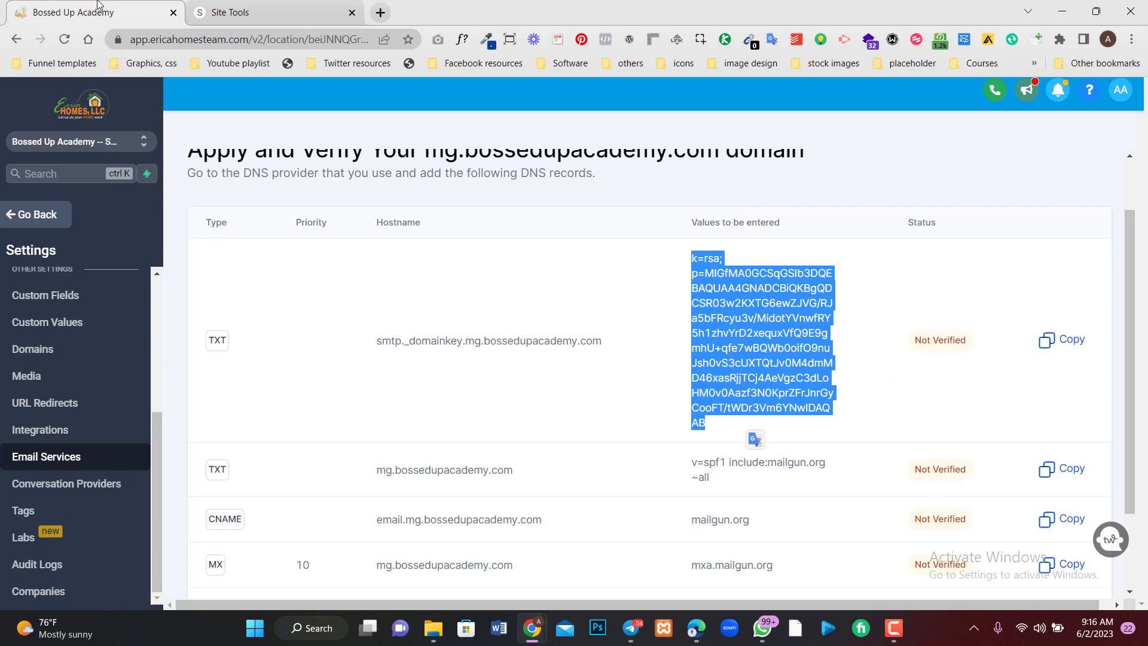
pyautogui.click(251, 10)
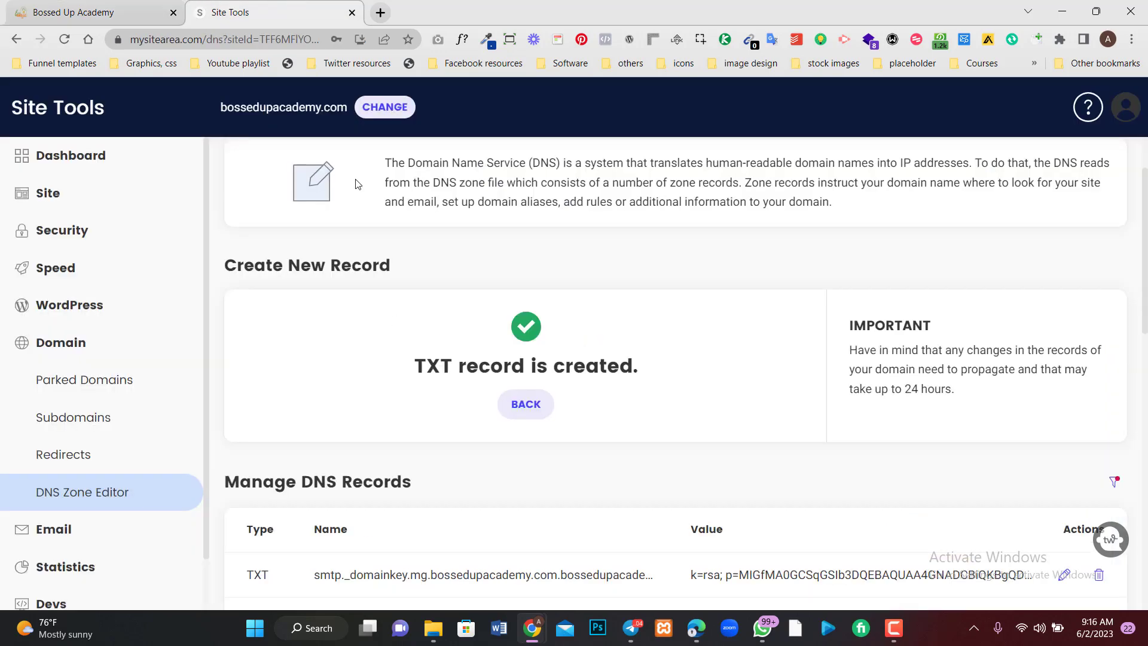
pyautogui.click(2, 4)
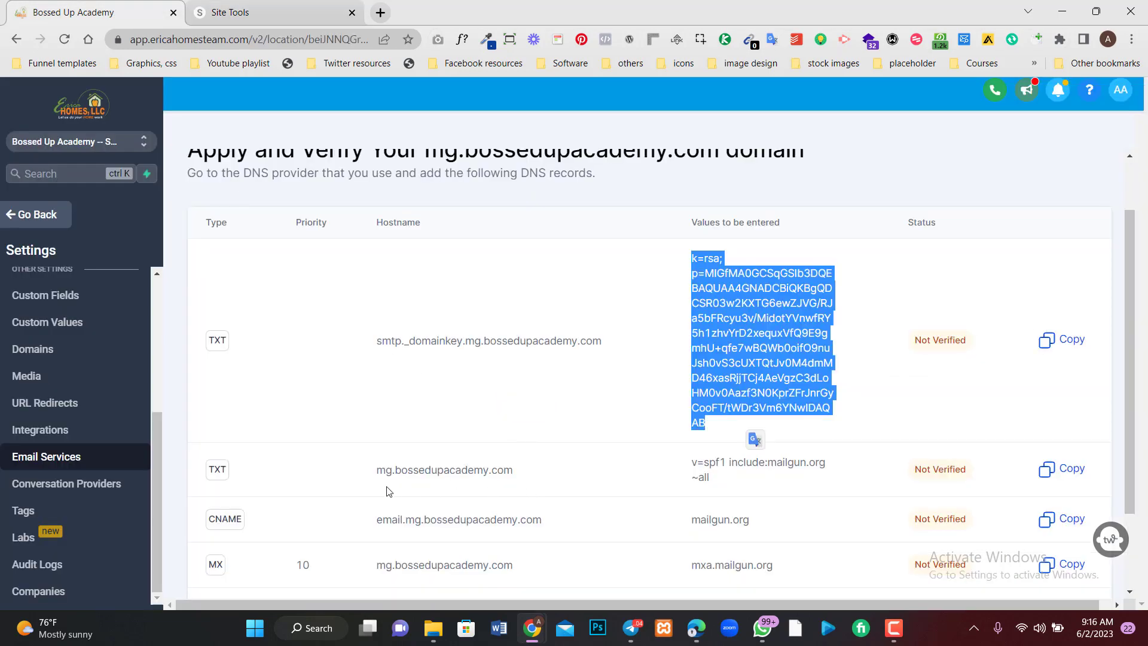
pyautogui.scroll(-2, 1050, 455)
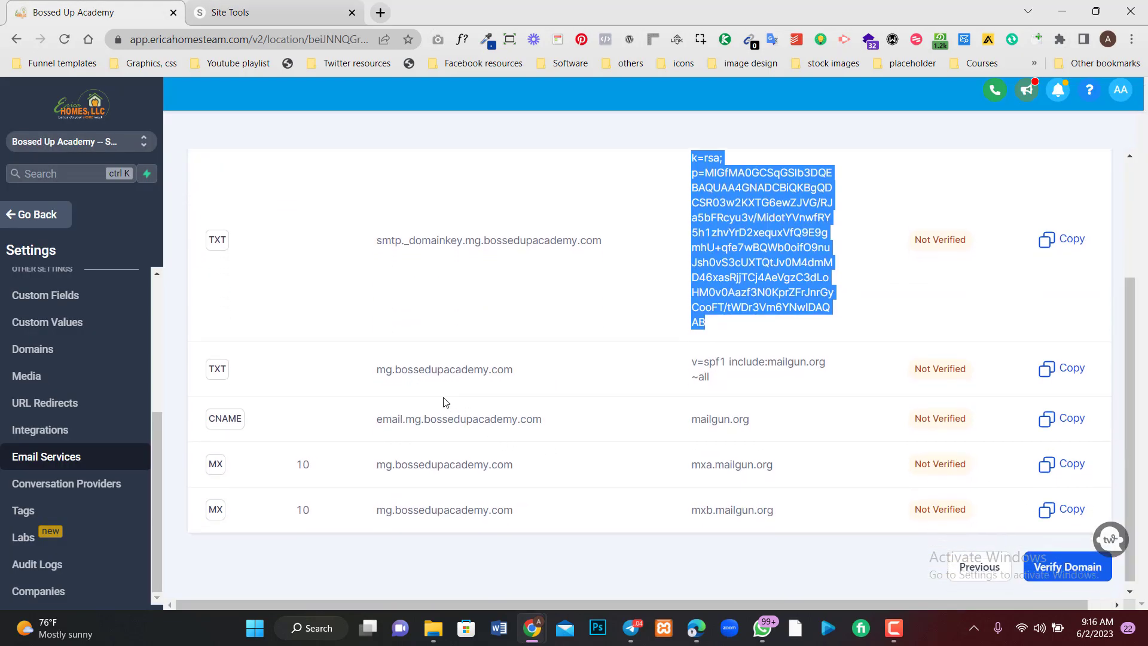
pyautogui.scroll(3, 436, 399)
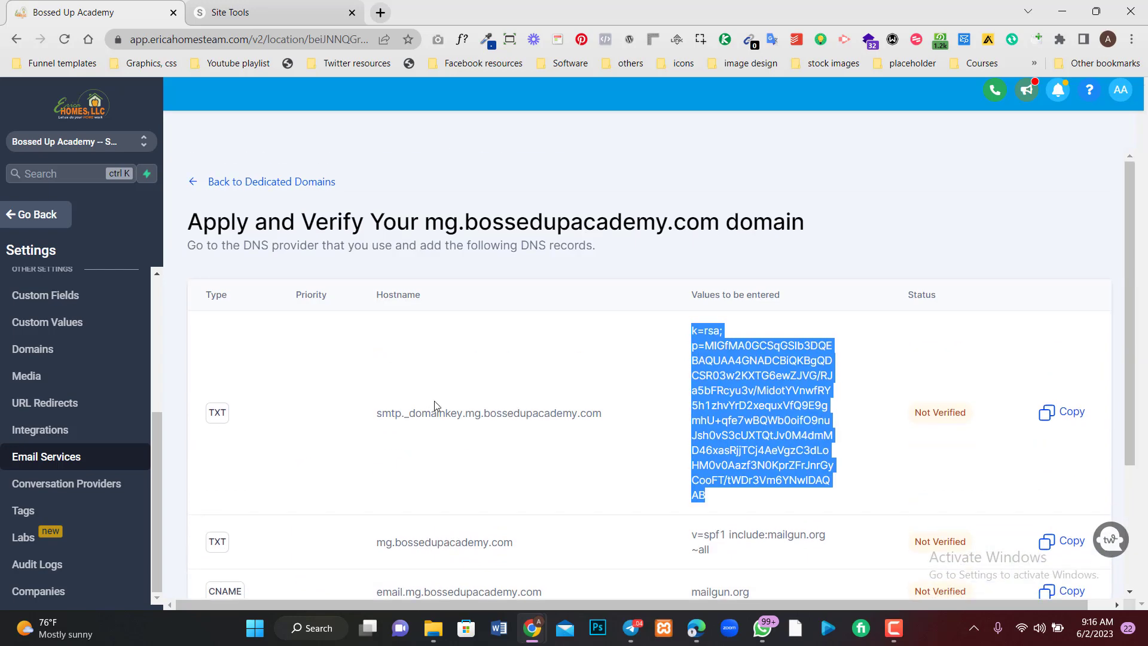
pyautogui.click(461, 426)
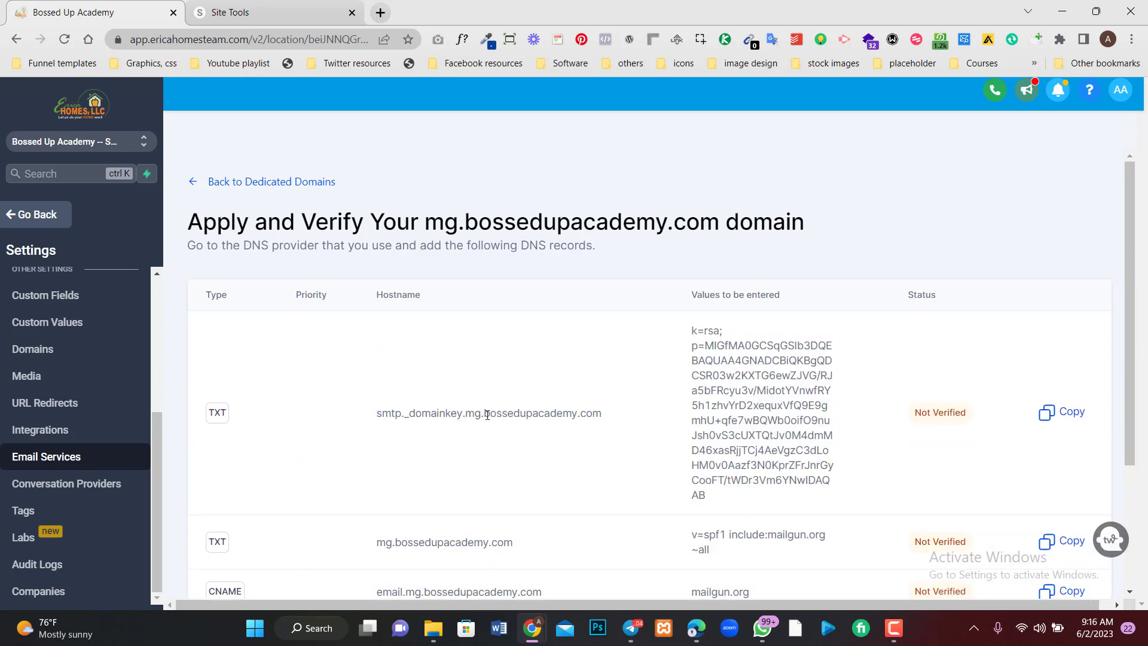
pyautogui.moveTo(486, 415); pyautogui.dragTo(613, 414)
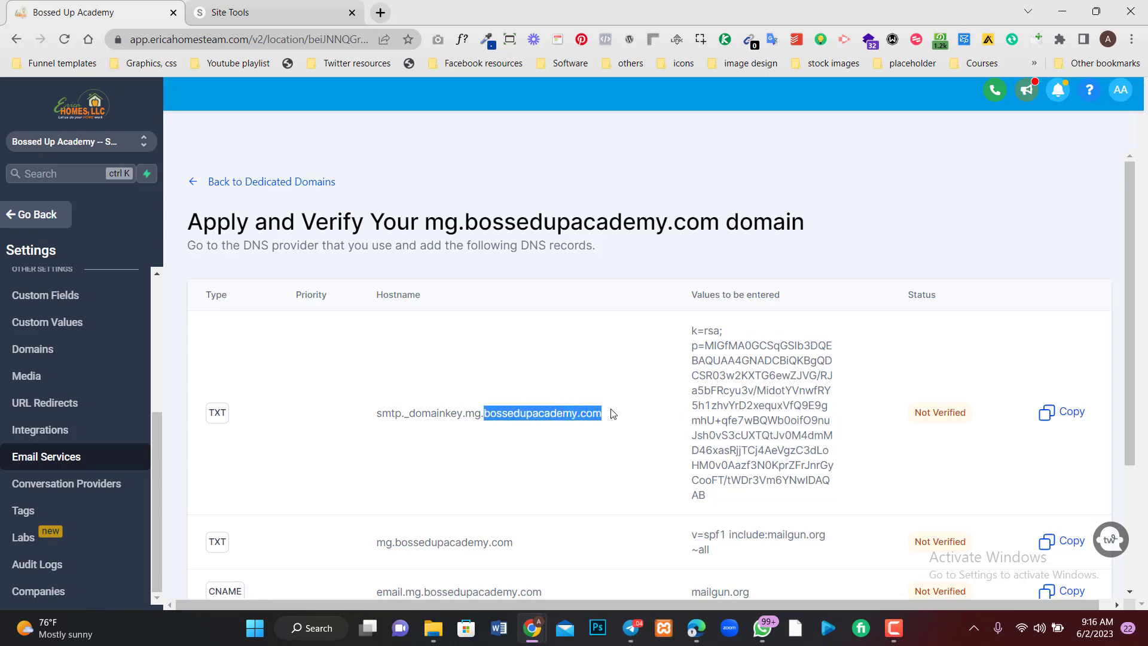
pyautogui.click(487, 424)
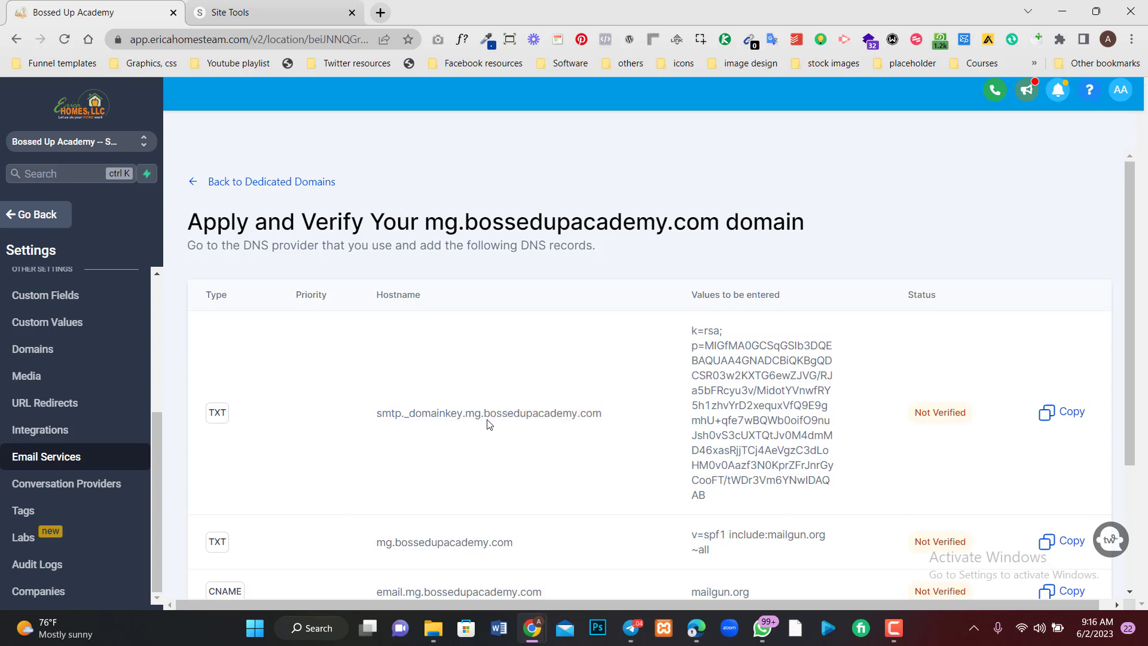
pyautogui.moveTo(482, 418); pyautogui.dragTo(375, 428)
pyautogui.hotkey('ctrl', 'c')
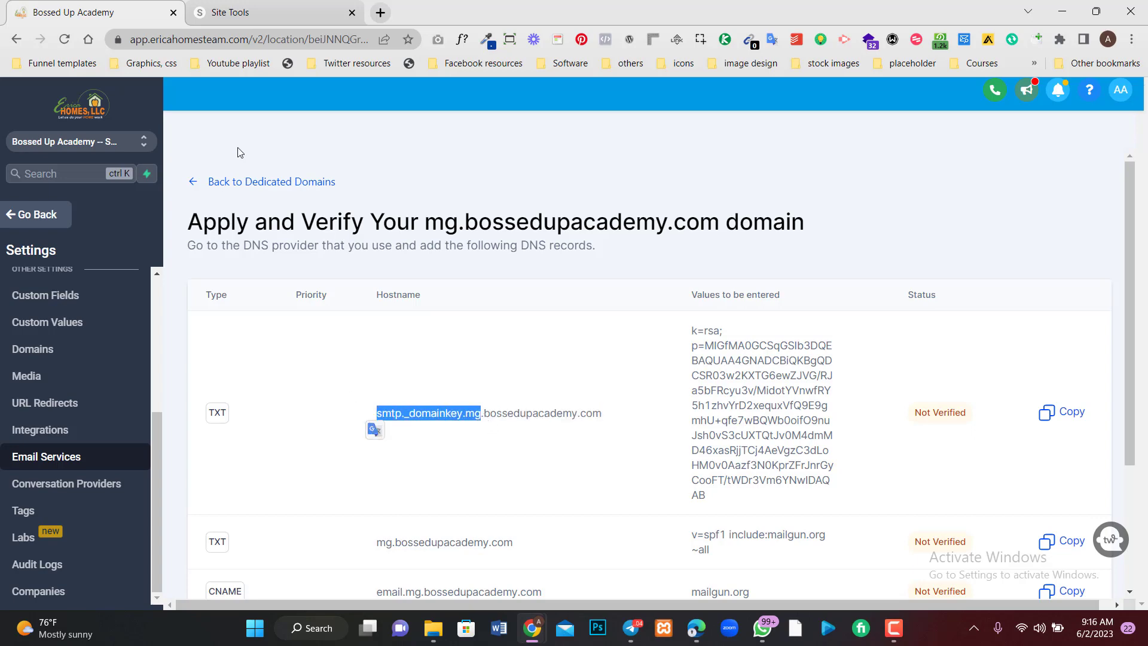
# Try to change the name of the new smtp._domainkey TXT record in the Site Tools DNS Zone Editor
pyautogui.hotkey('ctrl', 'Tab')
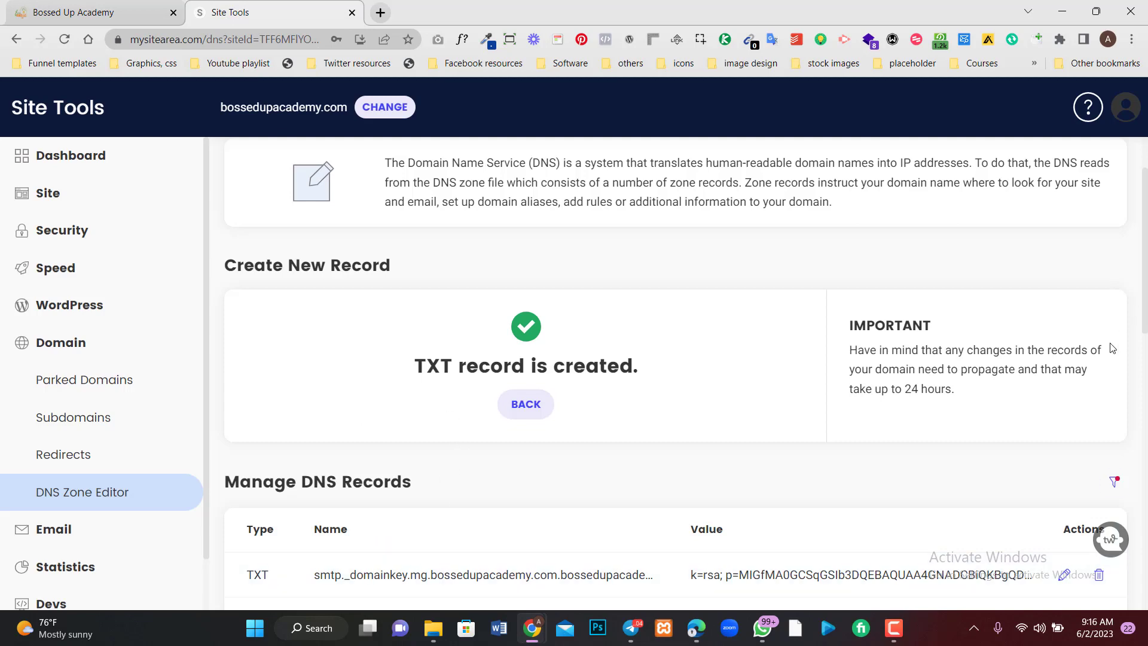
pyautogui.scroll(-2, 1147, 293)
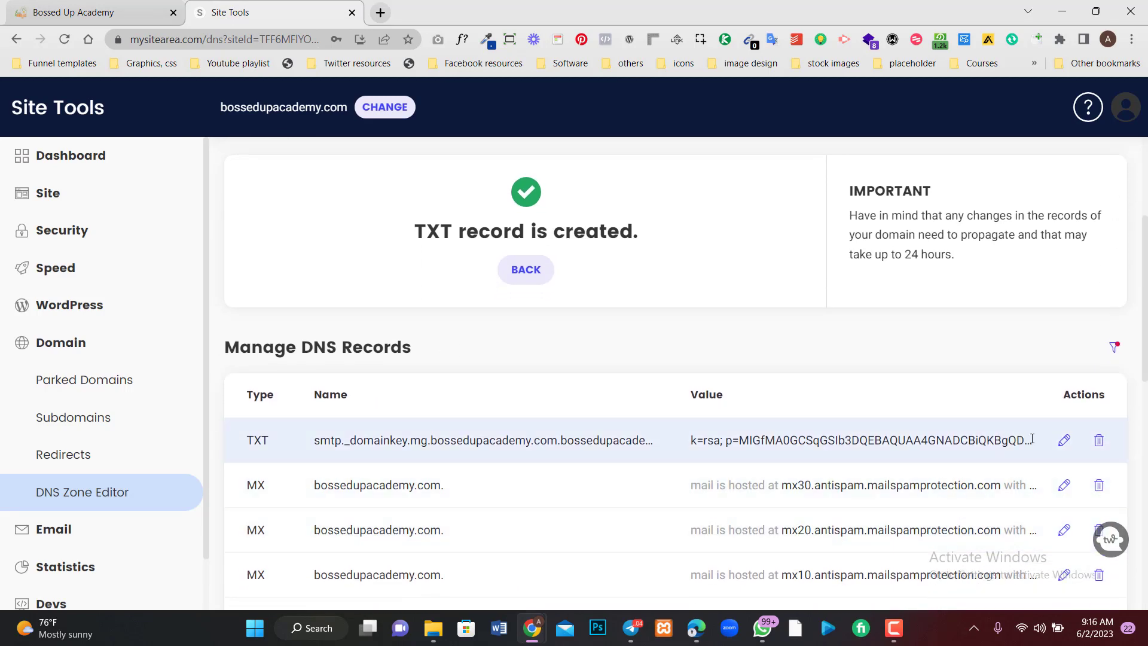
pyautogui.click(1064, 441)
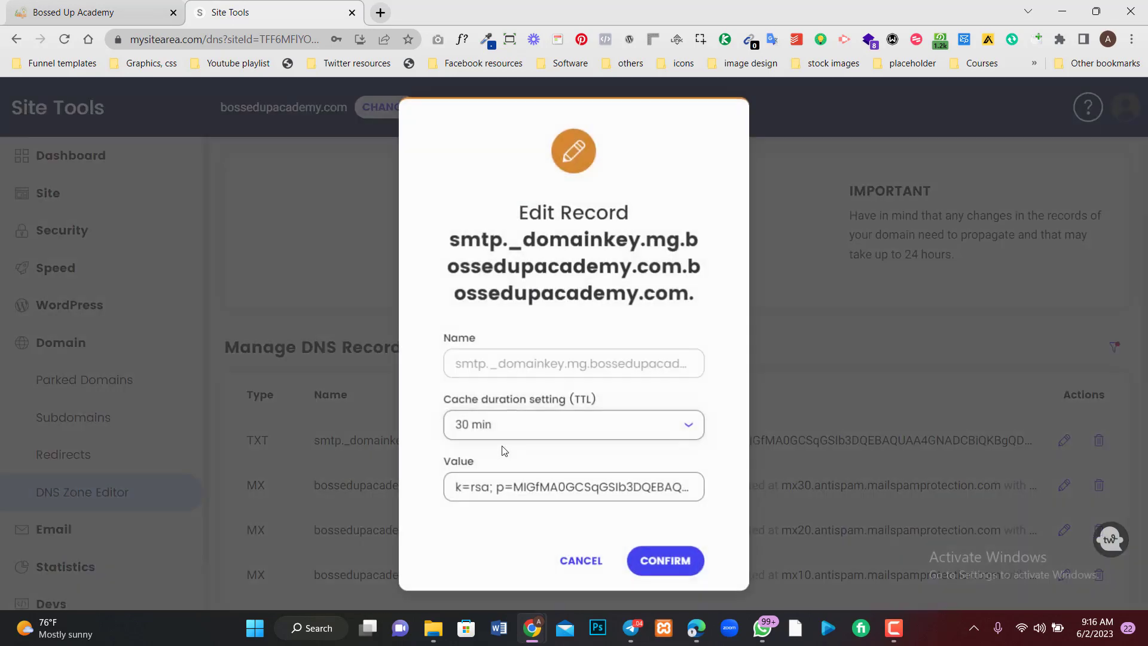
pyautogui.doubleClick(538, 364)
pyautogui.click(538, 364)
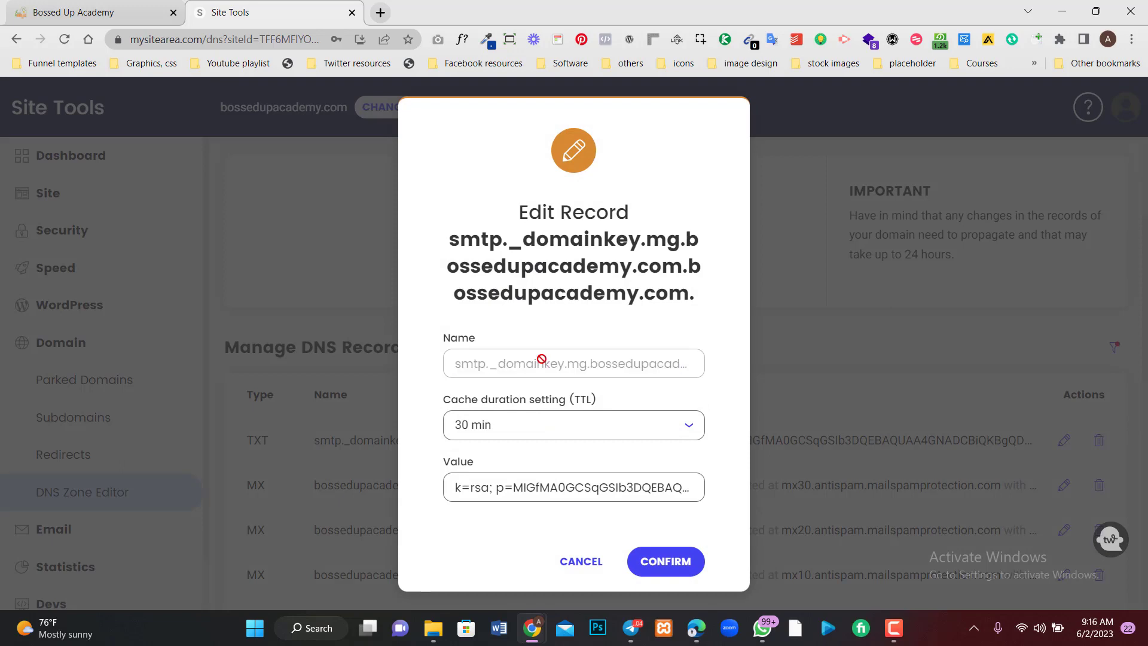
pyautogui.click(581, 563)
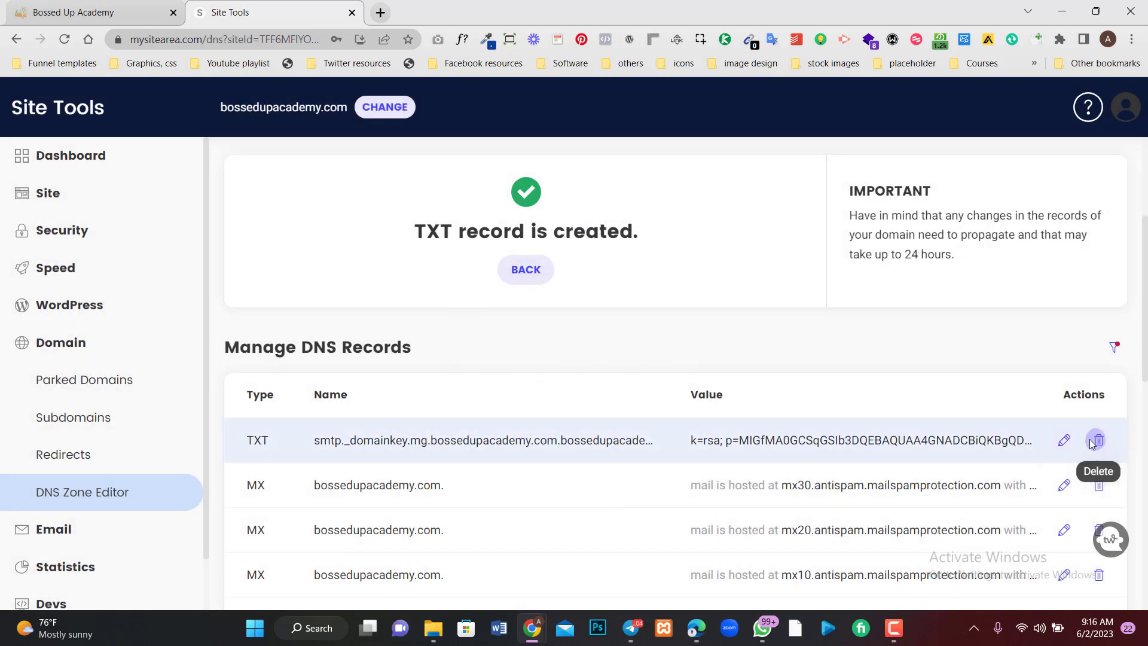
# Delete the TXT record with the doubled domain name and return to the blank TXT record form
pyautogui.click(1098, 443)
pyautogui.click(659, 499)
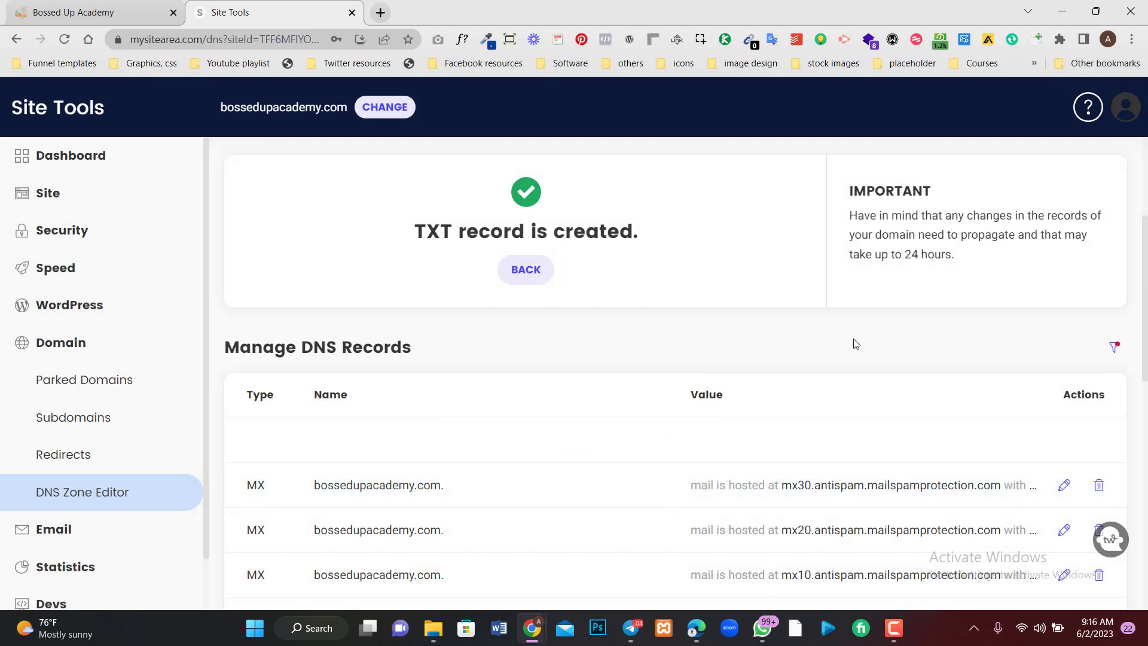
pyautogui.scroll(3, 823, 410)
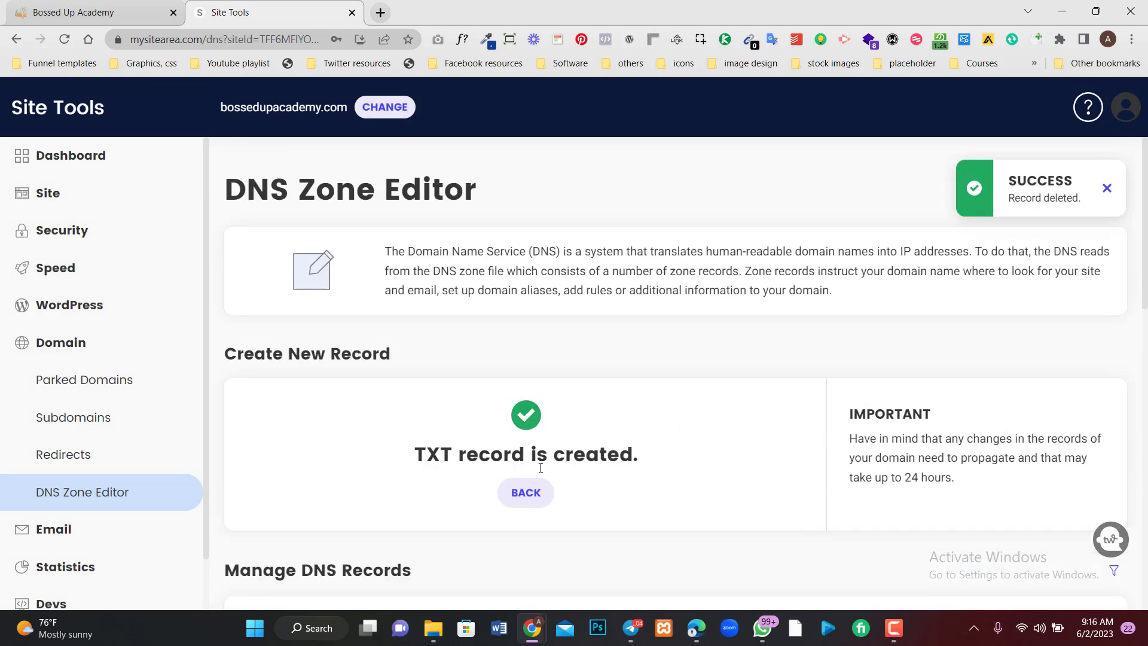
pyautogui.click(526, 494)
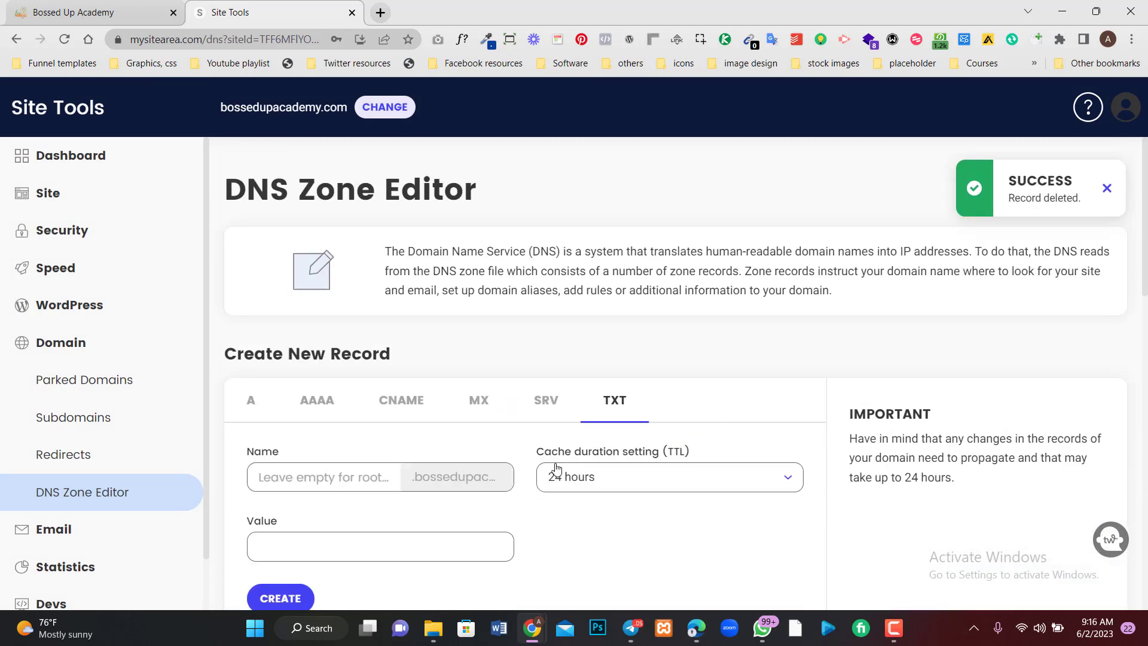
# Name the new TXT record smtp._domainkey.mg and copy the k=rsa value from the domain verification list into its value
pyautogui.click(336, 485)
pyautogui.hotkey('ctrl', 'v')
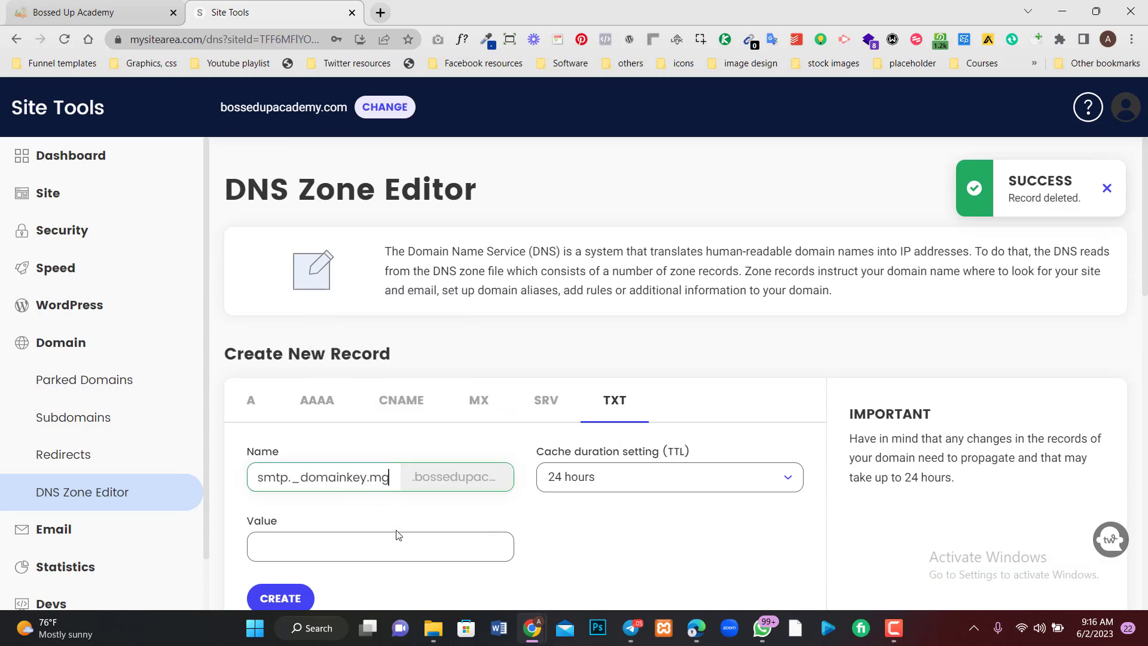
pyautogui.click(395, 547)
pyautogui.click(124, 16)
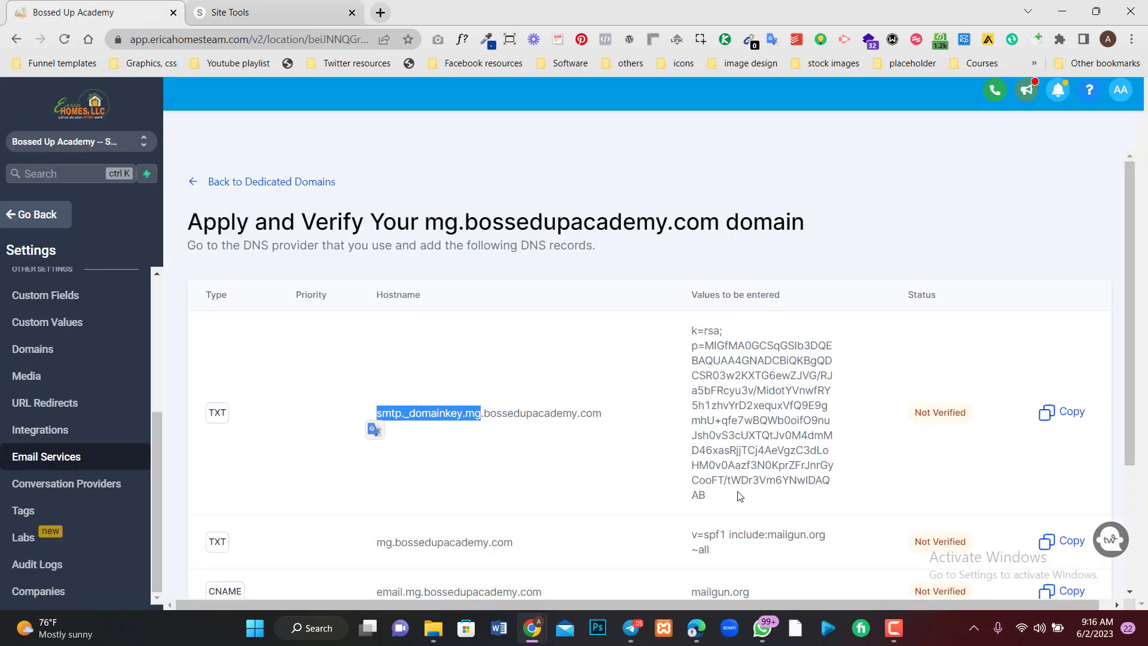
pyautogui.moveTo(739, 495); pyautogui.dragTo(682, 331)
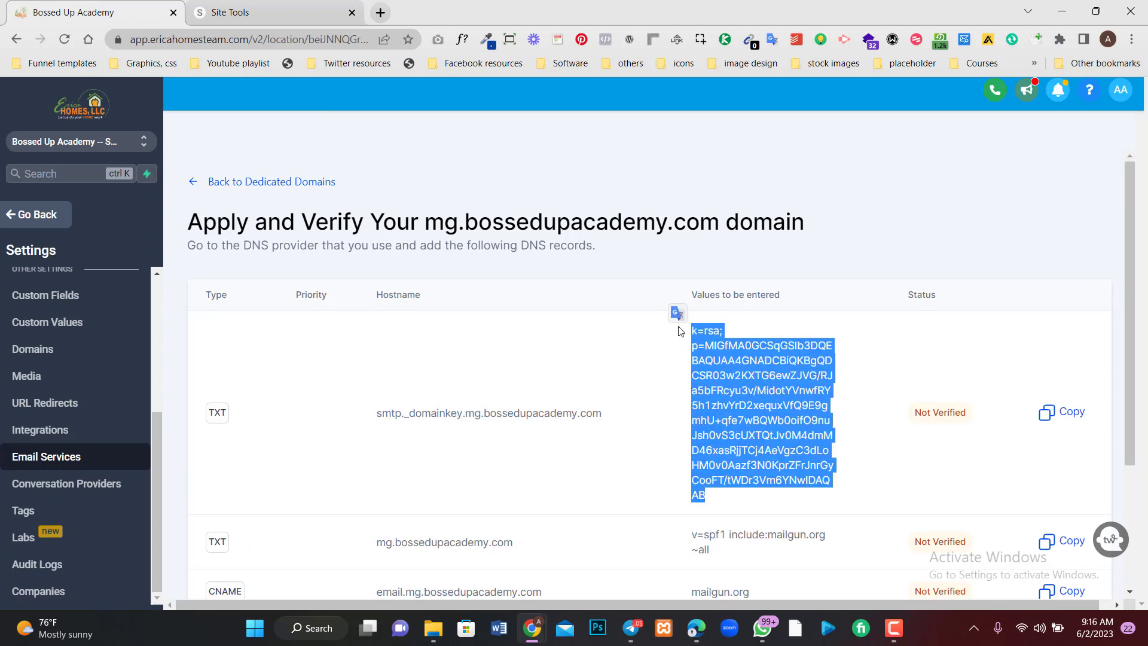
pyautogui.click(275, 5)
pyautogui.hotkey('ctrl', 'v')
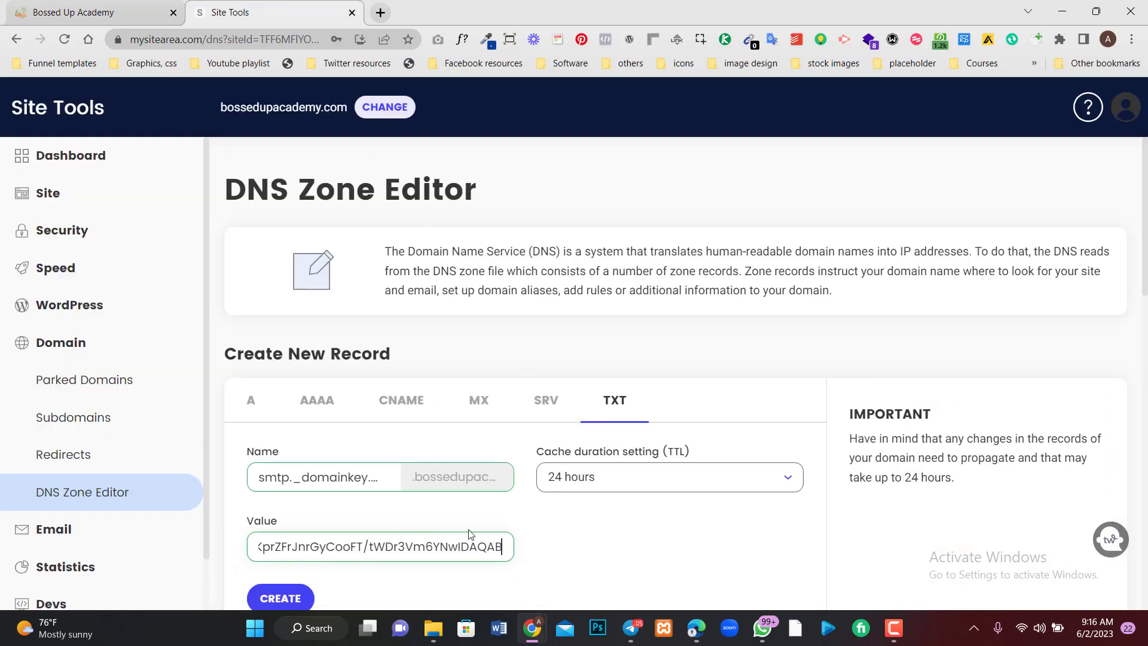
# Choose a shorter TTL for the smtp._domainkey.mg TXT record, create it and return to the blank record form
pyautogui.click(596, 477)
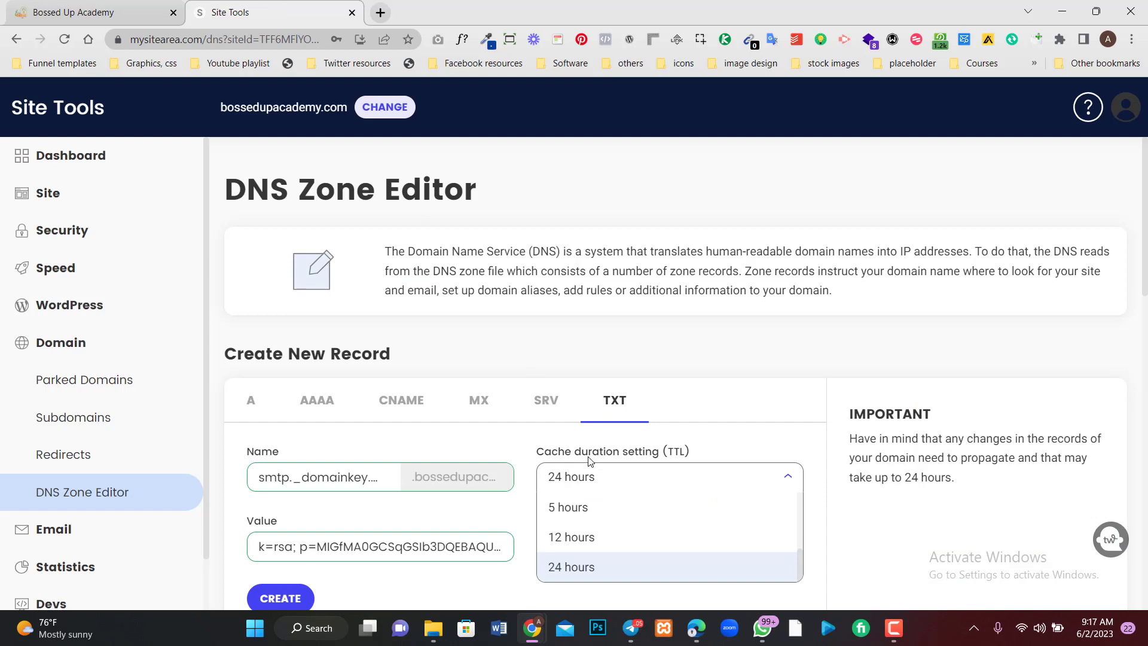
pyautogui.click(580, 507)
pyautogui.click(288, 598)
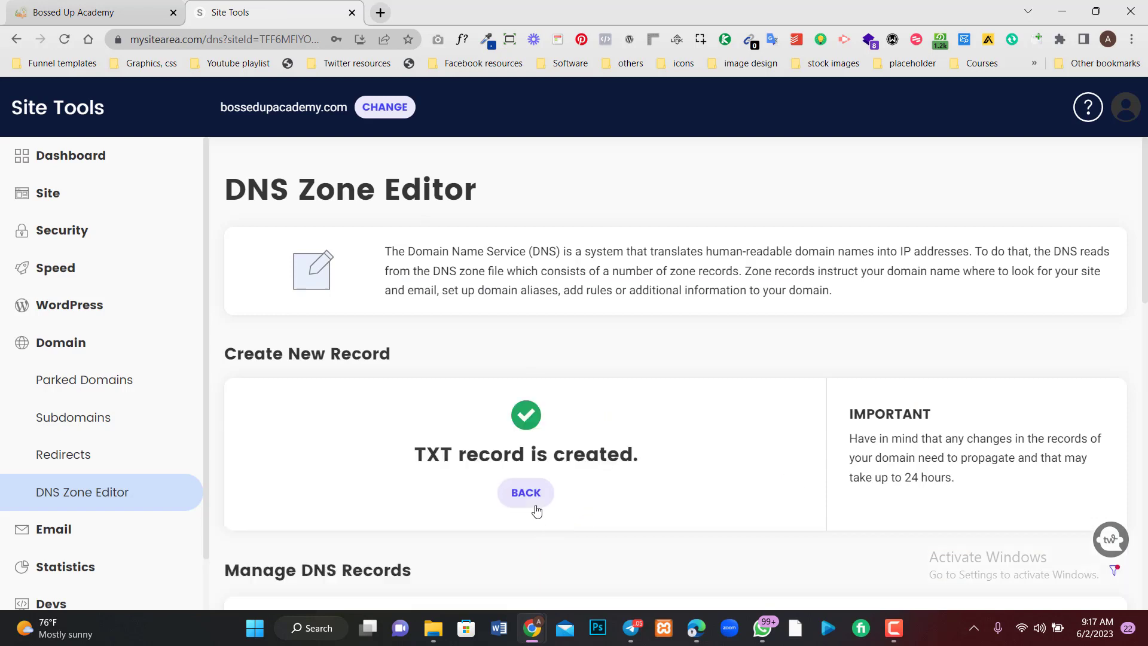
pyautogui.click(525, 500)
# Copy the v=spf1 include:mailgun.org ~all value of the second required TXT record from the domain verification list
pyautogui.click(95, 12)
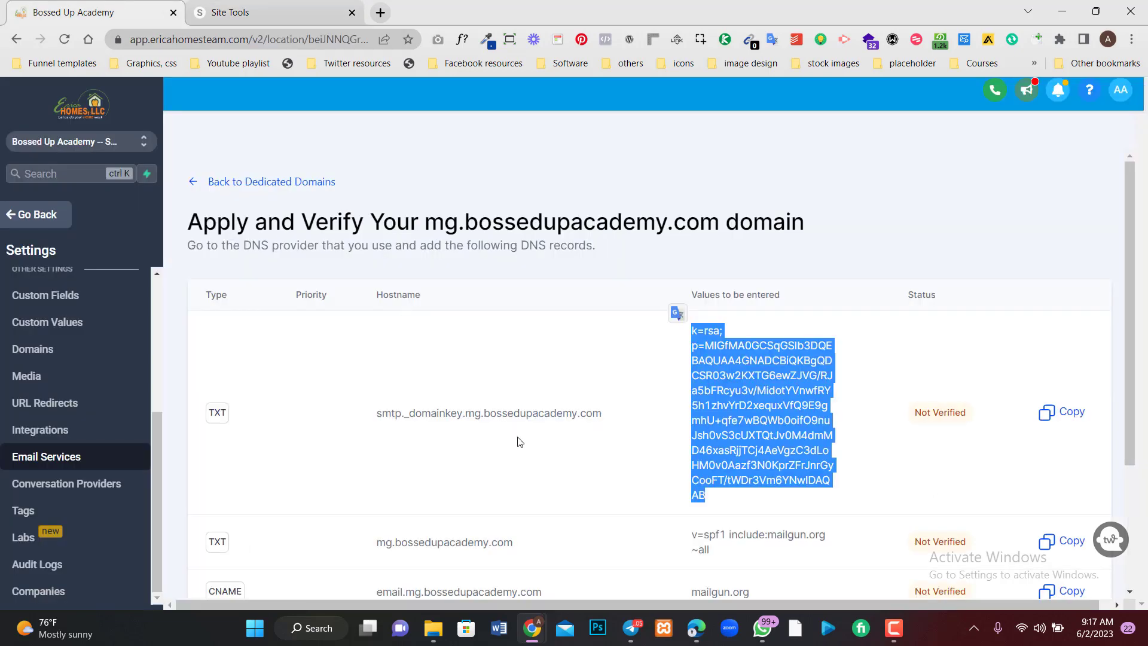
pyautogui.scroll(-3, 1125, 296)
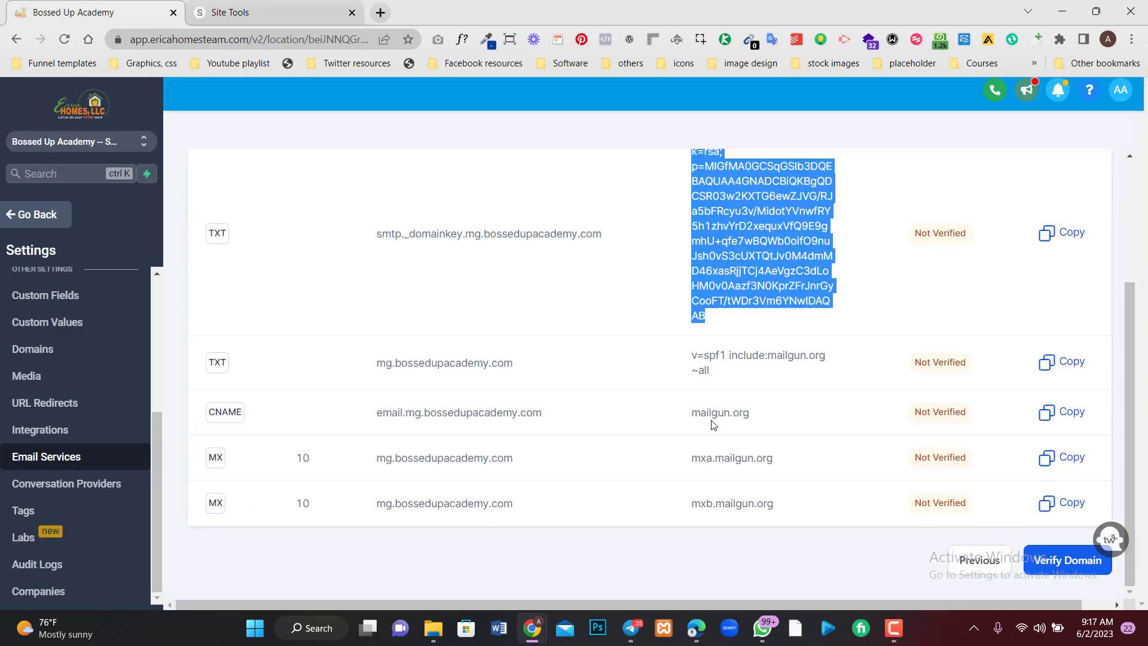
pyautogui.moveTo(392, 363); pyautogui.dragTo(376, 366)
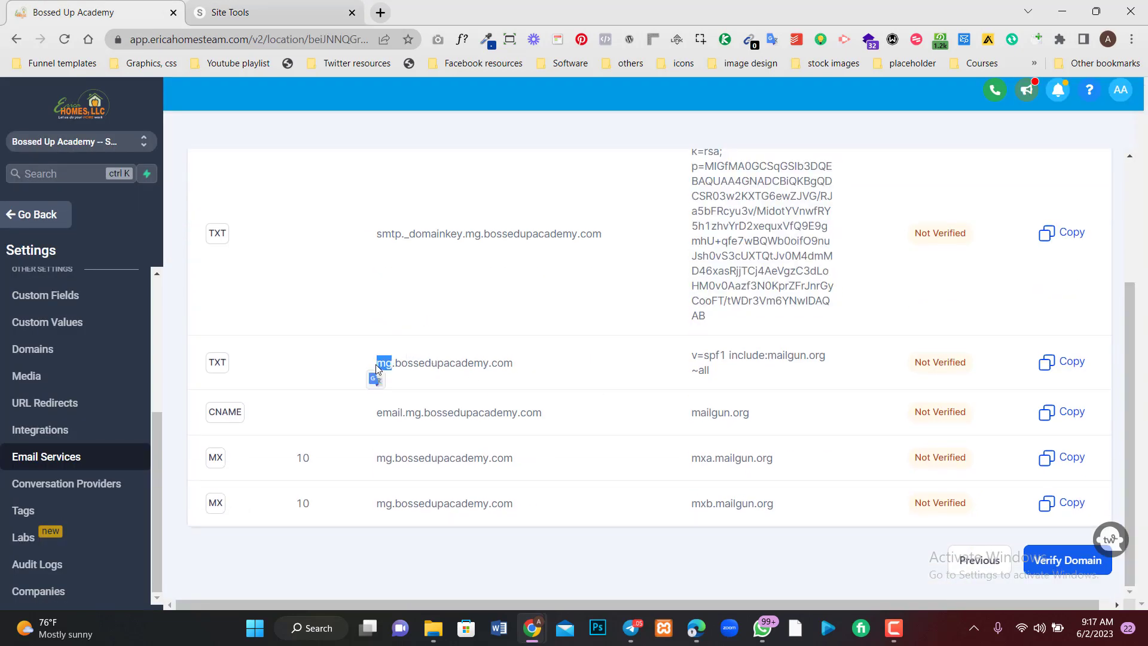
pyautogui.click(706, 370)
pyautogui.tripleClick(706, 371)
pyautogui.hotkey('ctrl', 'c')
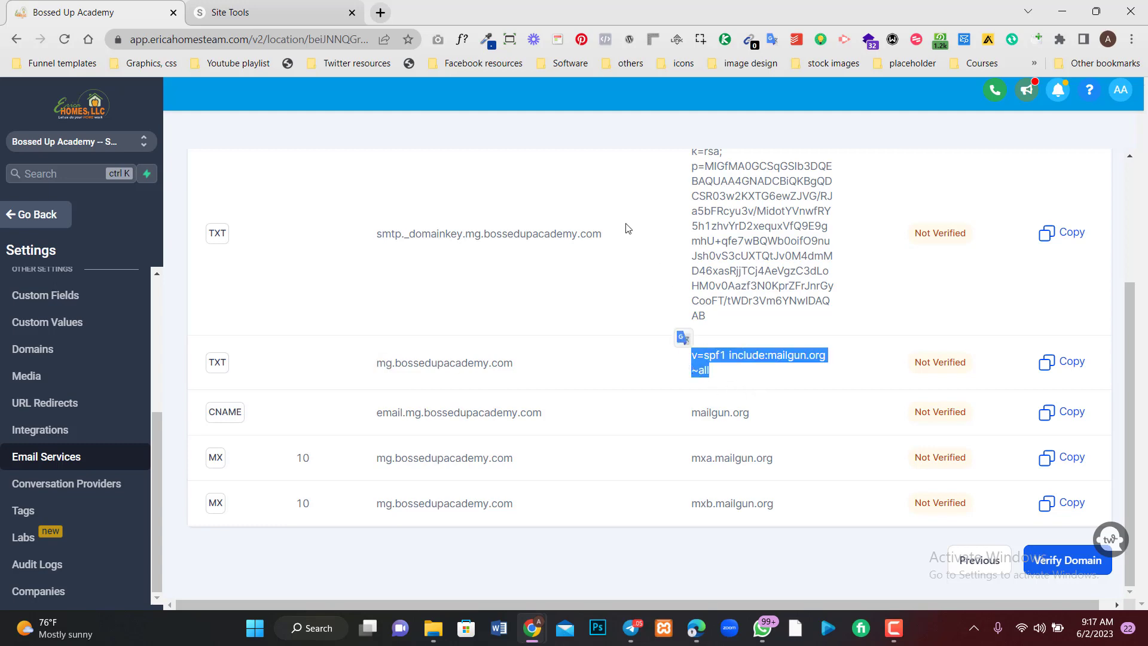
# In Site Tools, name the new TXT record mg and give it the value v=spf1 include:mailgun.org ~all
pyautogui.click(244, 6)
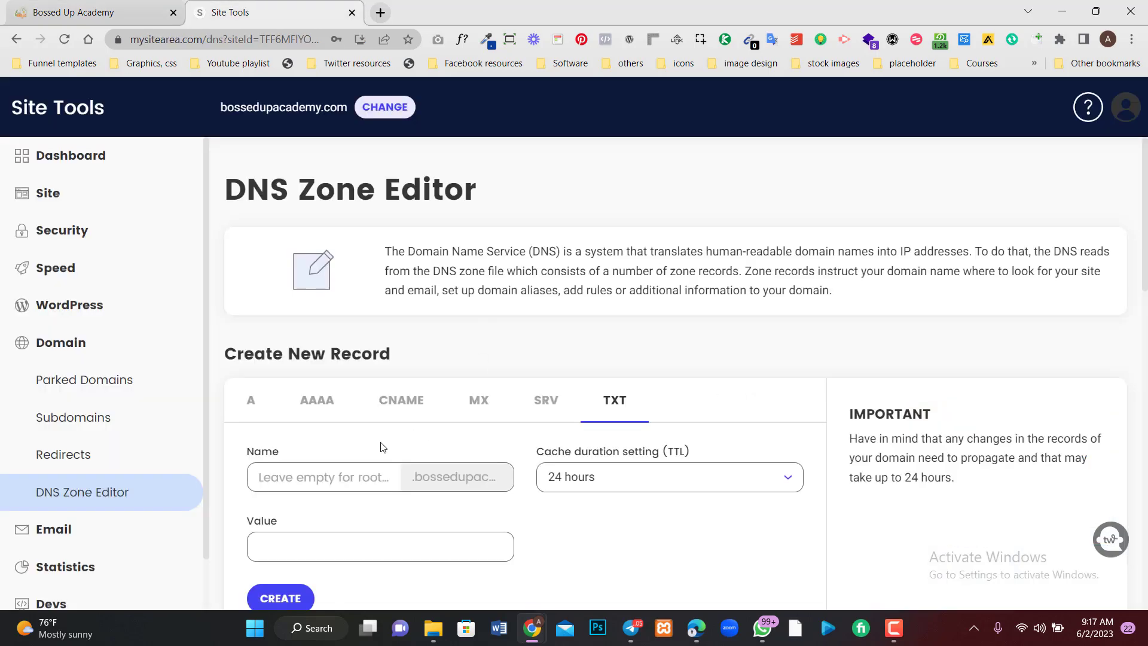
pyautogui.click(359, 477)
pyautogui.write('mg')
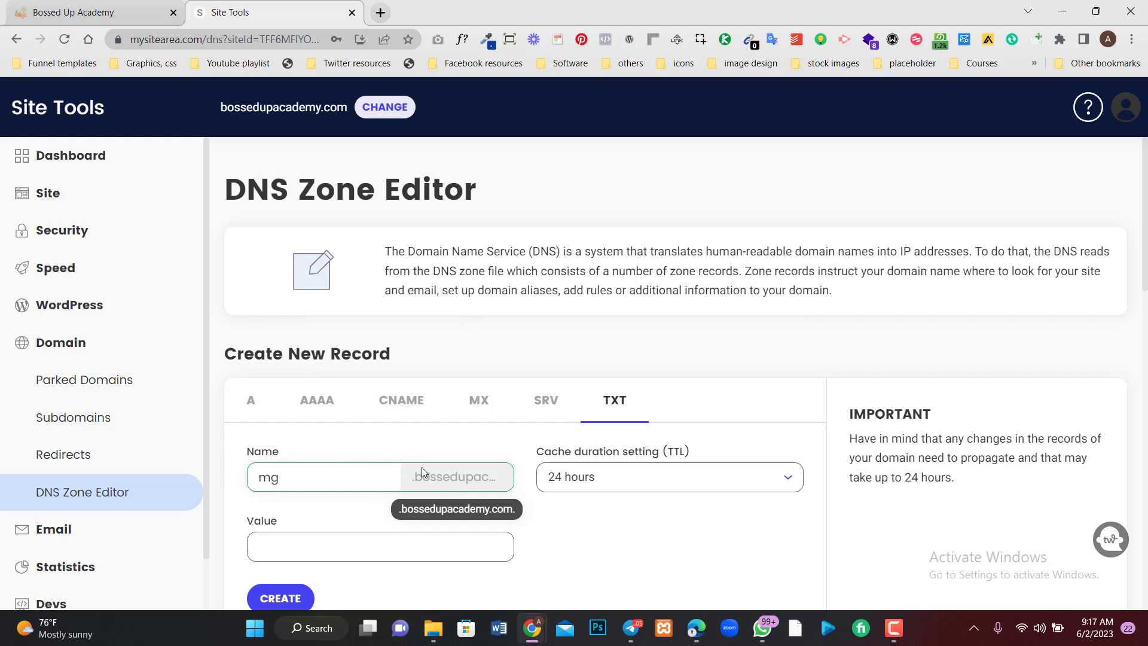
pyautogui.click(409, 556)
pyautogui.hotkey('ctrl', 'v')
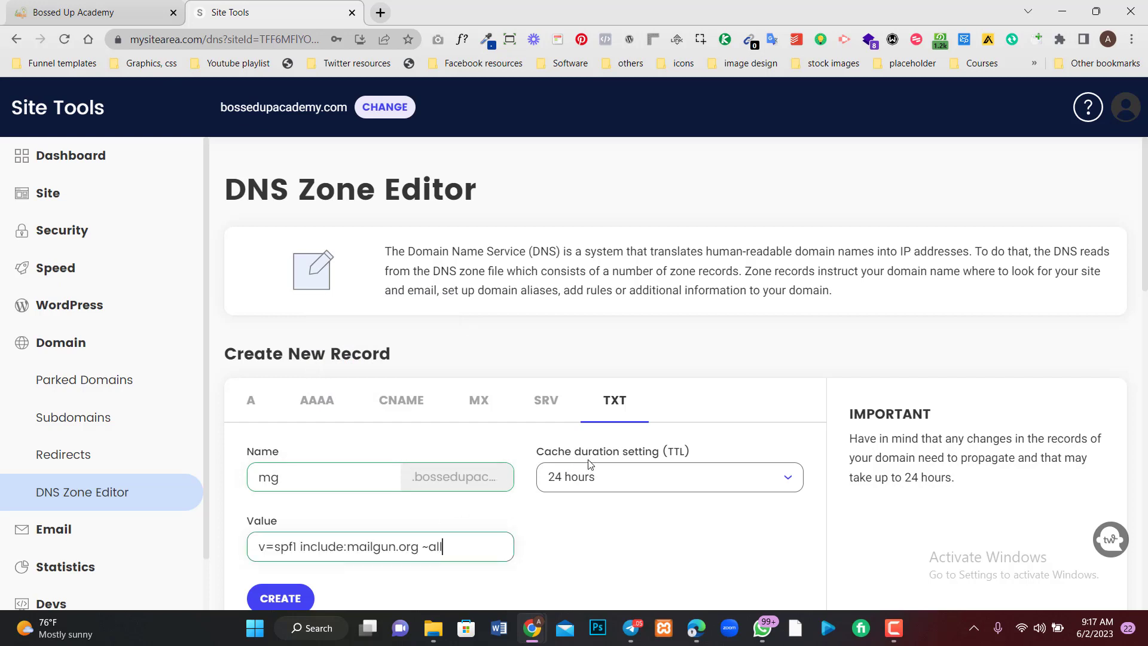
# Set the TTL of the mg TXT record to 5 min and create the record
pyautogui.click(598, 476)
pyautogui.scroll(5, 574, 499)
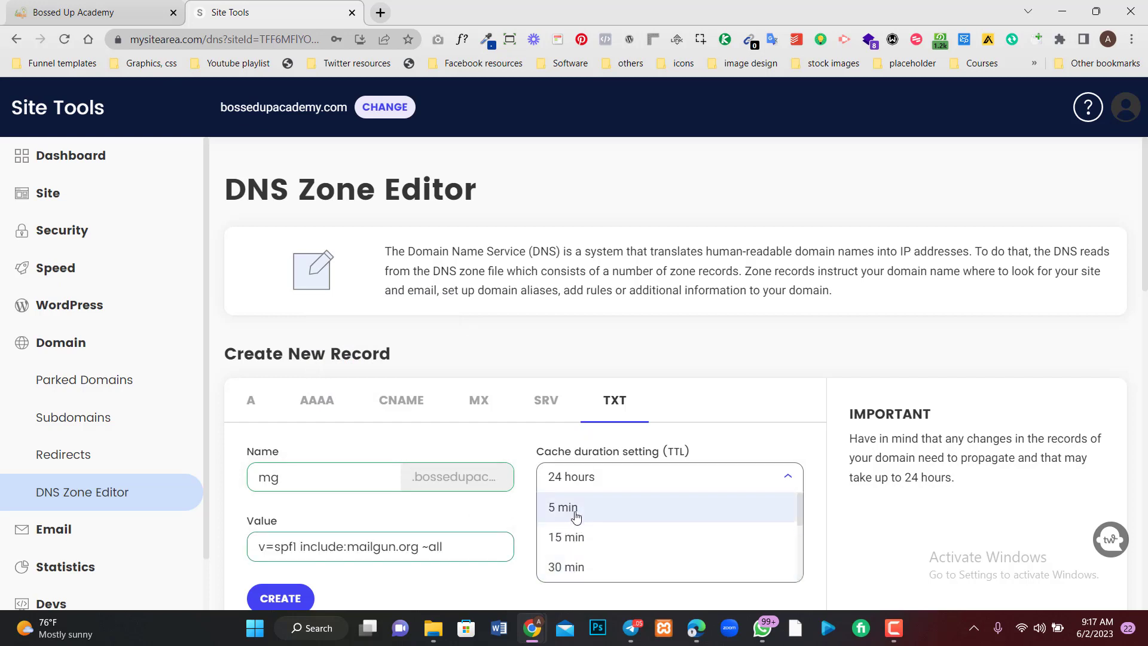
pyautogui.click(573, 509)
pyautogui.click(286, 596)
# Copy only the email.mg part of the CNAME record's hostname from the domain verification list
pyautogui.click(149, 14)
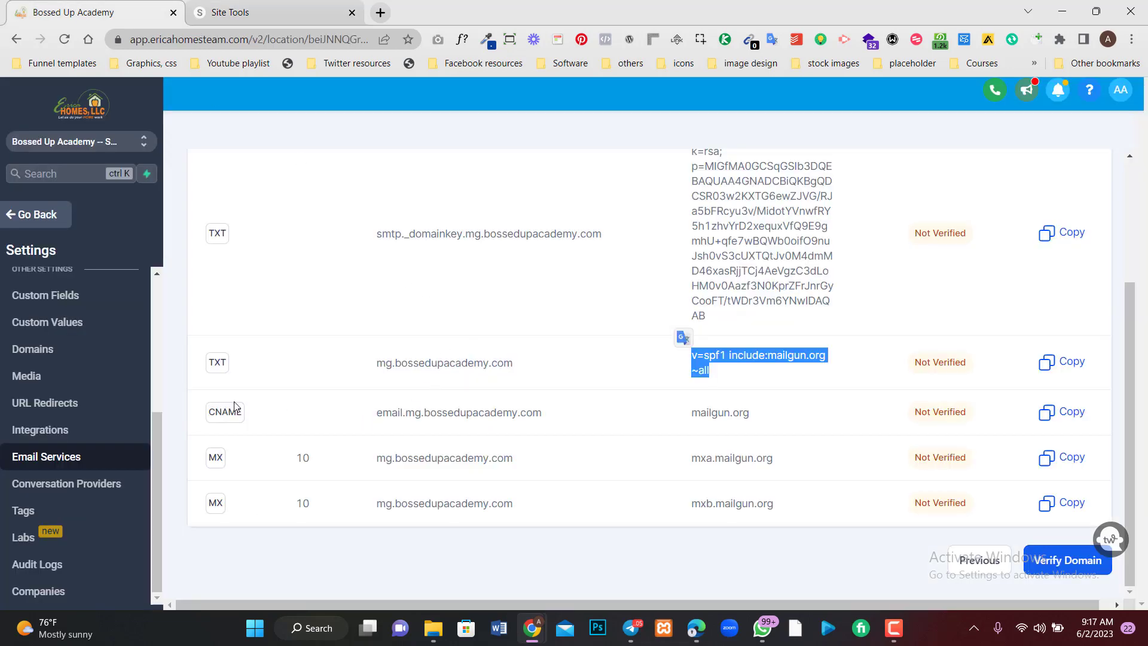
pyautogui.scroll(3, 233, 406)
pyautogui.scroll(-3, 234, 406)
pyautogui.moveTo(420, 412); pyautogui.dragTo(376, 414)
pyautogui.hotkey('ctrl', 'c')
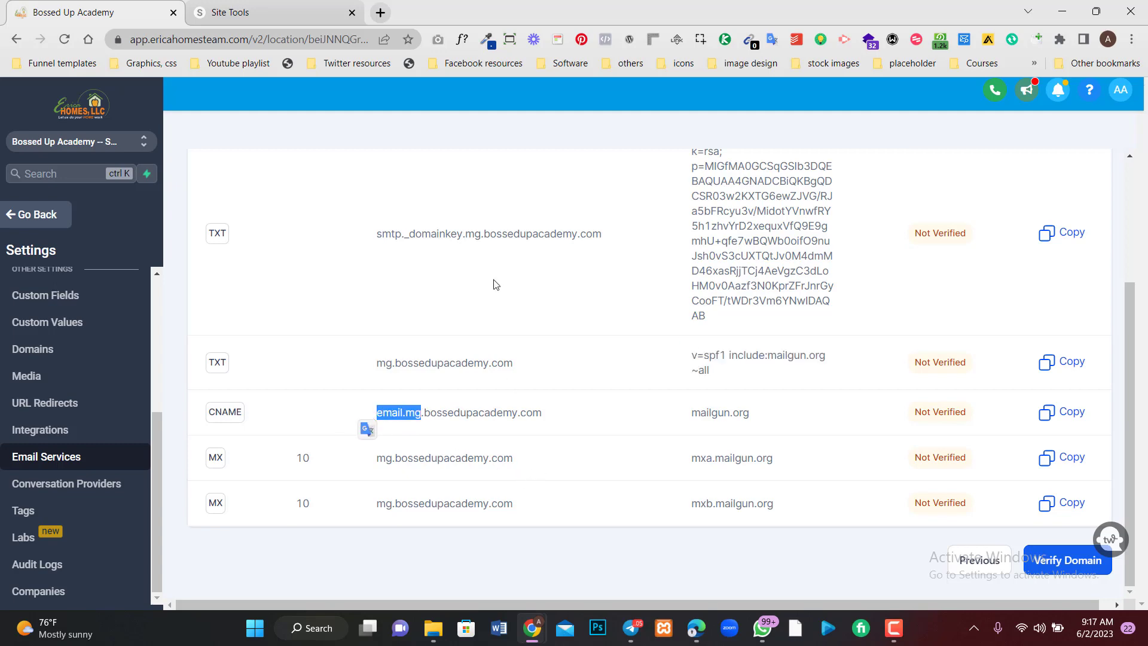
# Start a new CNAME record in the Site Tools DNS Zone Editor and name it email.mg
pyautogui.click(276, 13)
pyautogui.click(513, 500)
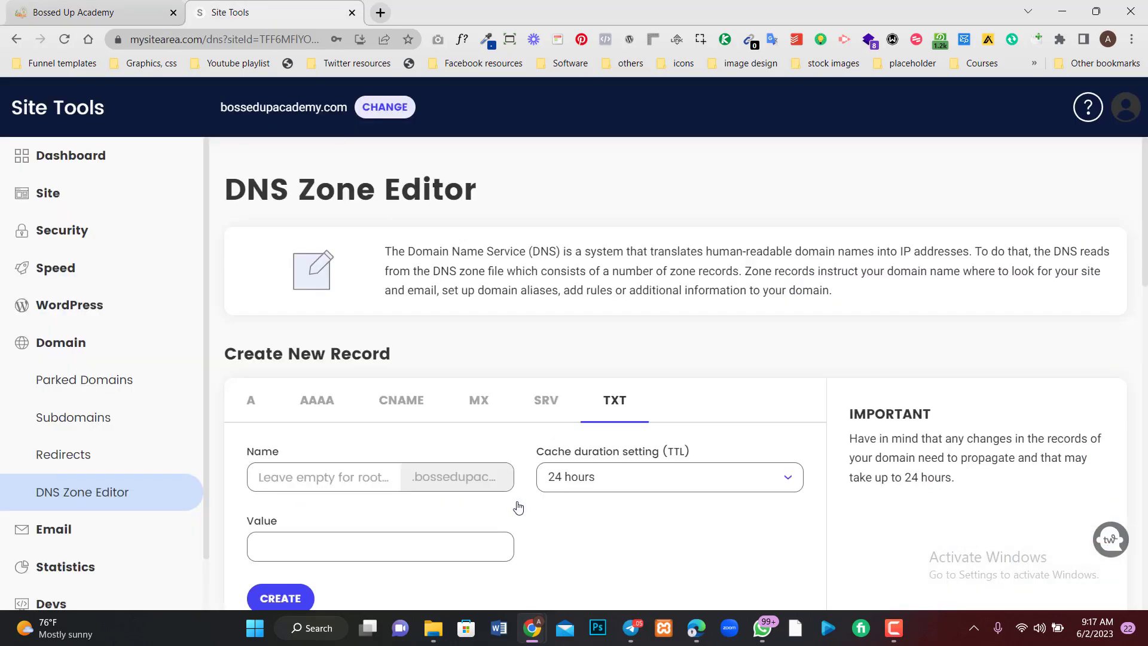
pyautogui.click(394, 413)
pyautogui.click(362, 474)
pyautogui.hotkey('ctrl', 'v')
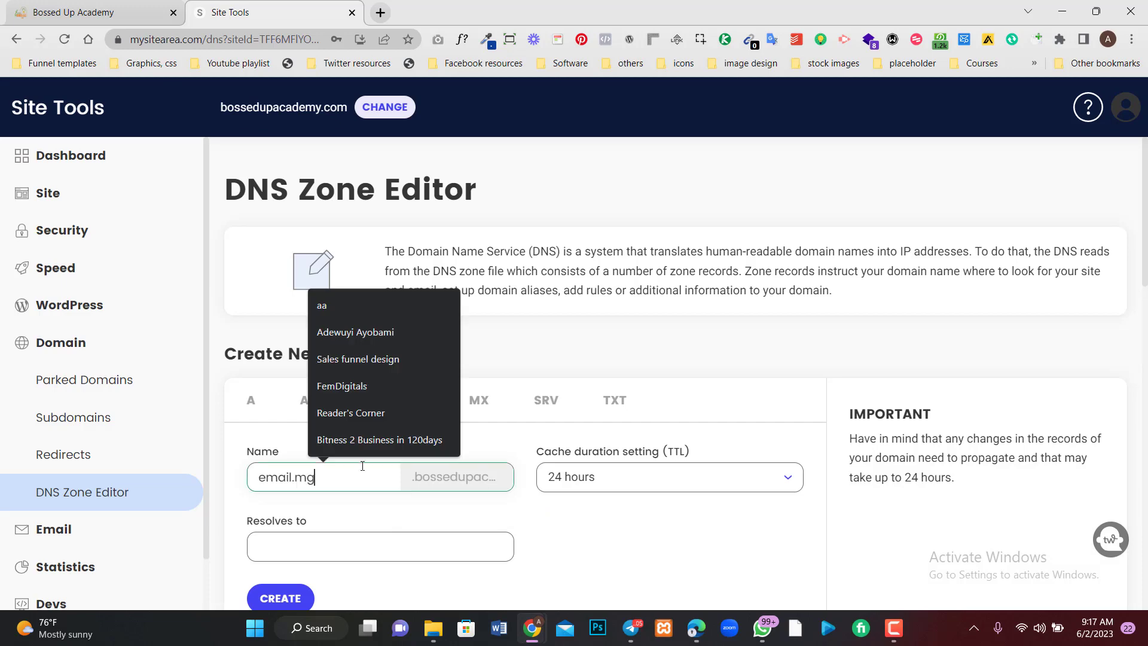
# Copy mailgun.org from the domain verification list and enter it as the target the CNAME record resolves to
pyautogui.click(111, 12)
pyautogui.moveTo(771, 414); pyautogui.dragTo(692, 414)
pyautogui.hotkey('ctrl', 'c')
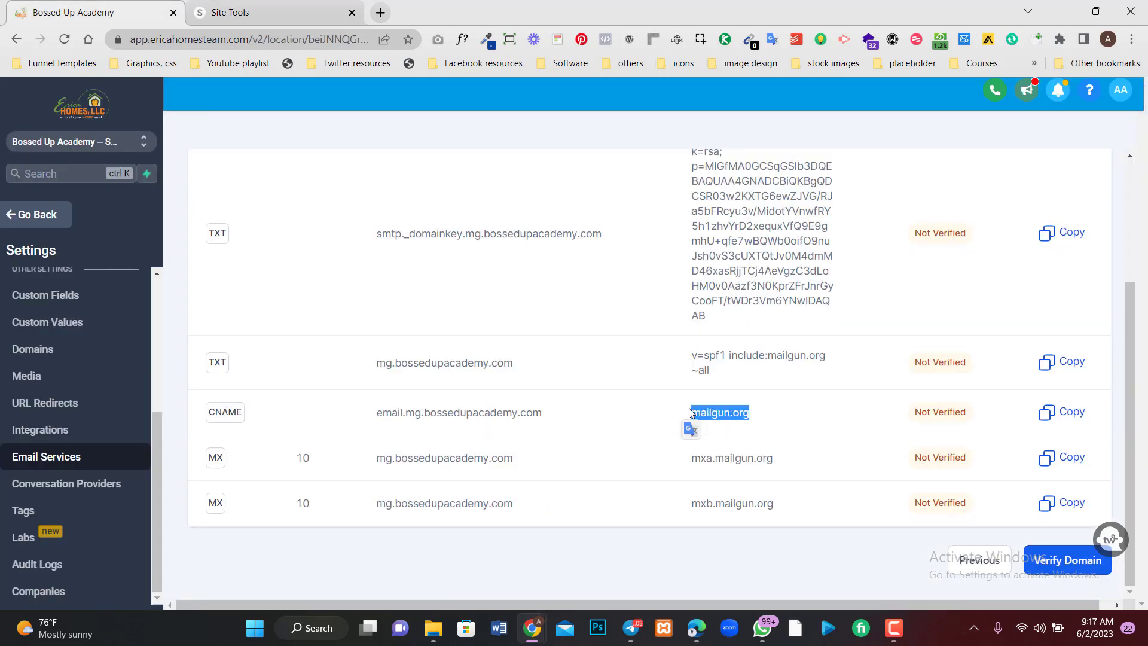
pyautogui.click(275, 12)
pyautogui.click(467, 546)
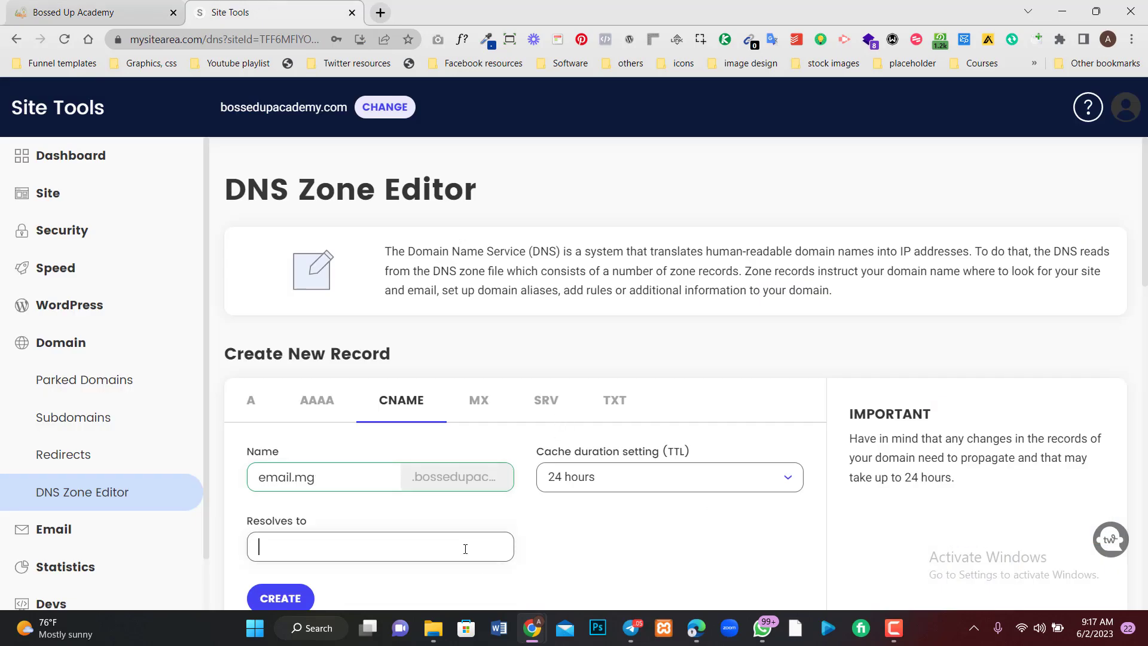
pyautogui.hotkey('ctrl', 'v')
# Set the TTL of the email.mg CNAME record to 5 min and create the record
pyautogui.click(578, 488)
pyautogui.scroll(5, 583, 527)
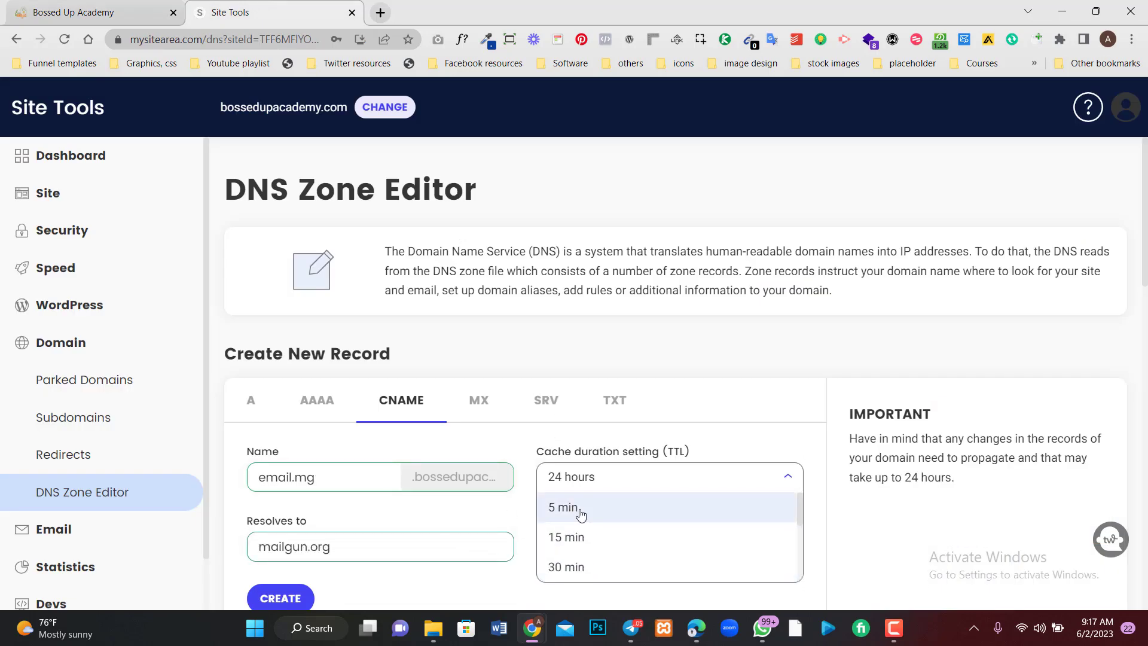
pyautogui.click(576, 505)
pyautogui.click(306, 592)
# Copy the mxa.mailgun.org value of the first required MX record from the domain verification list
pyautogui.click(66, 12)
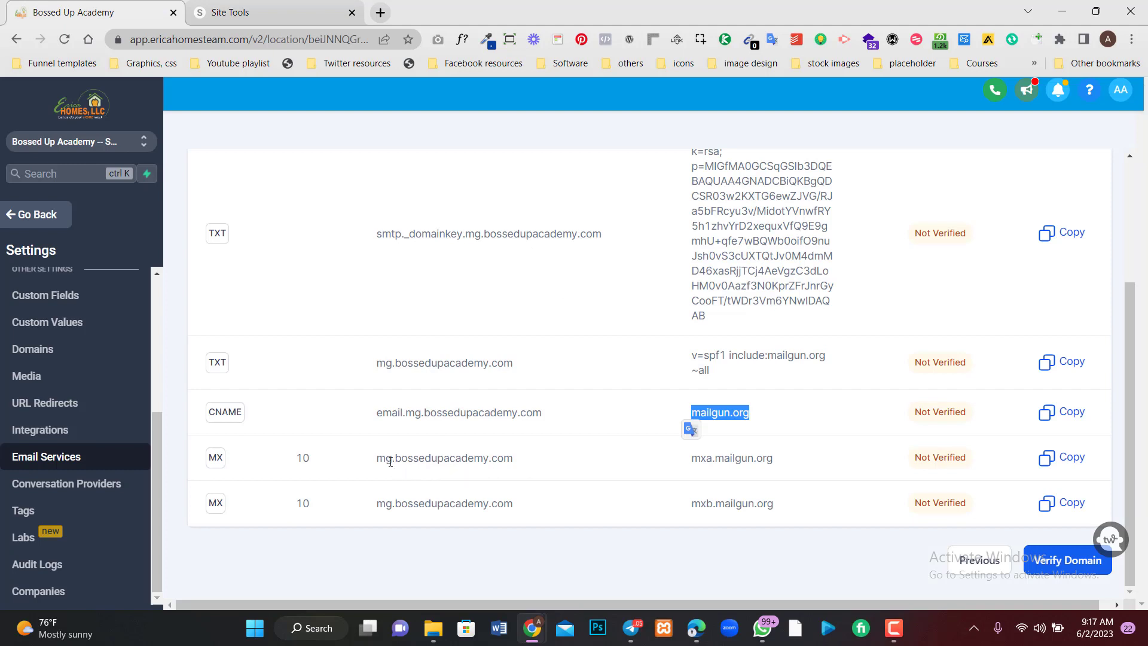
pyautogui.moveTo(775, 459); pyautogui.dragTo(693, 473)
pyautogui.hotkey('ctrl', 'c')
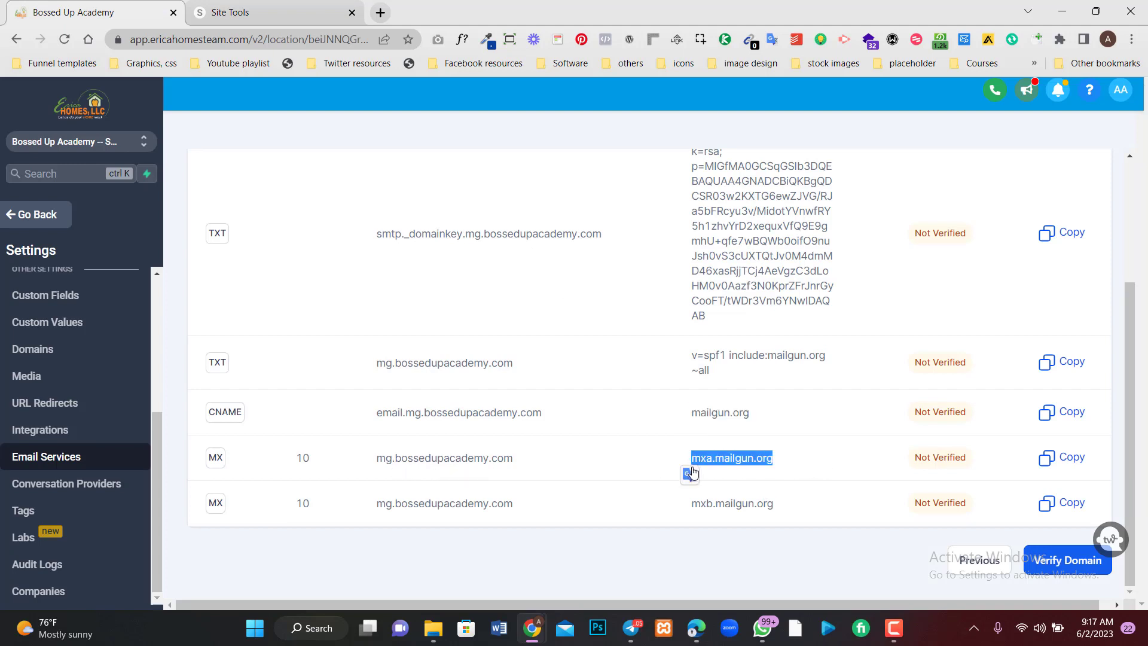
# Start a new MX record in the Site Tools DNS Zone Editor with the option to add your own MX records
pyautogui.click(269, 12)
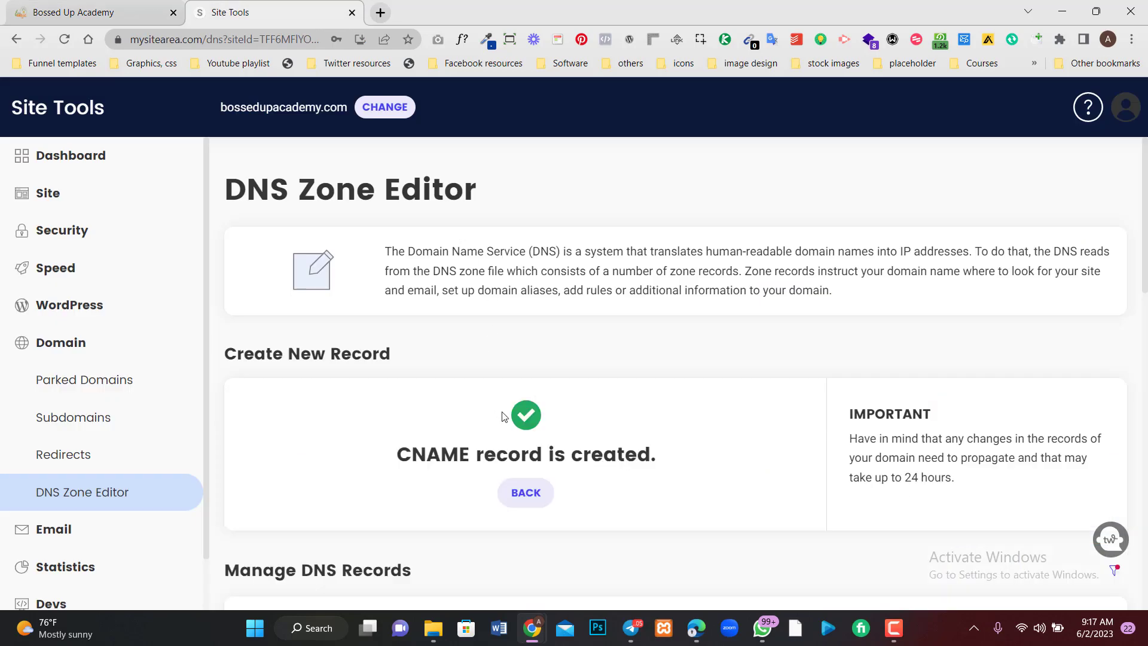
pyautogui.click(525, 494)
pyautogui.click(478, 400)
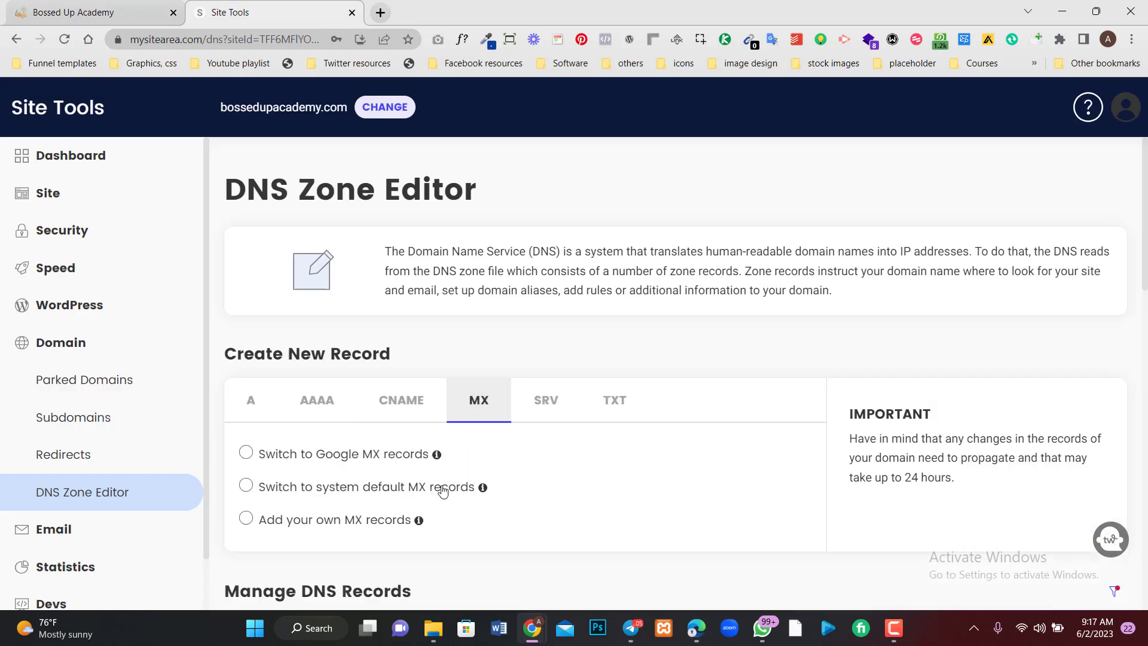
pyautogui.scroll(-6, 415, 462)
pyautogui.scroll(6, 449, 457)
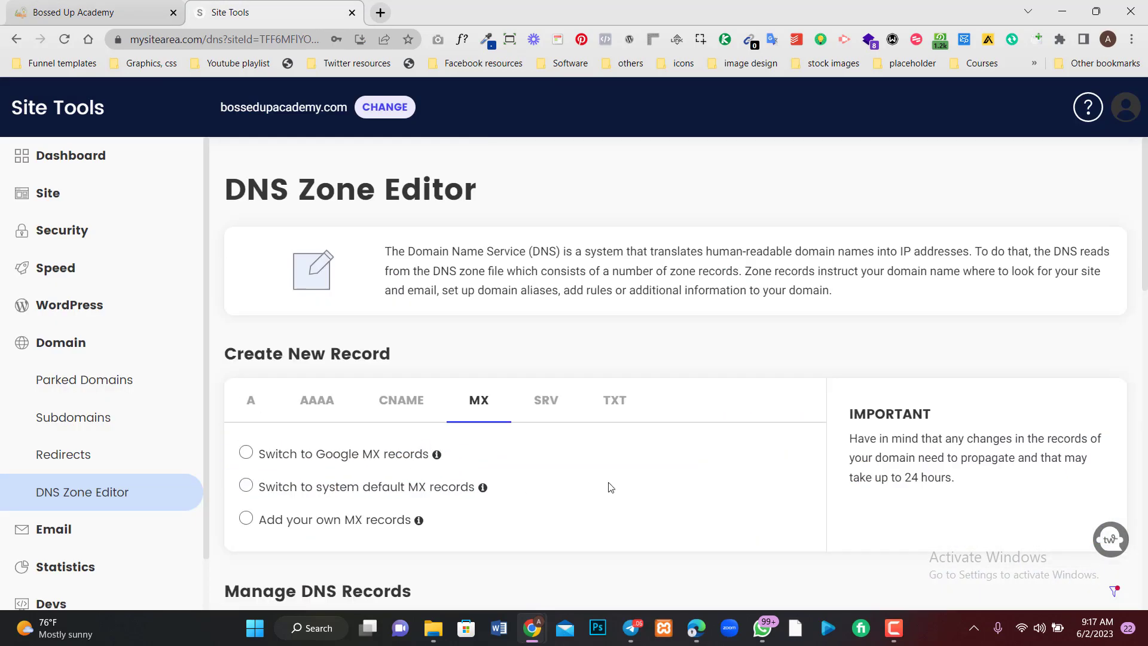
pyautogui.click(362, 520)
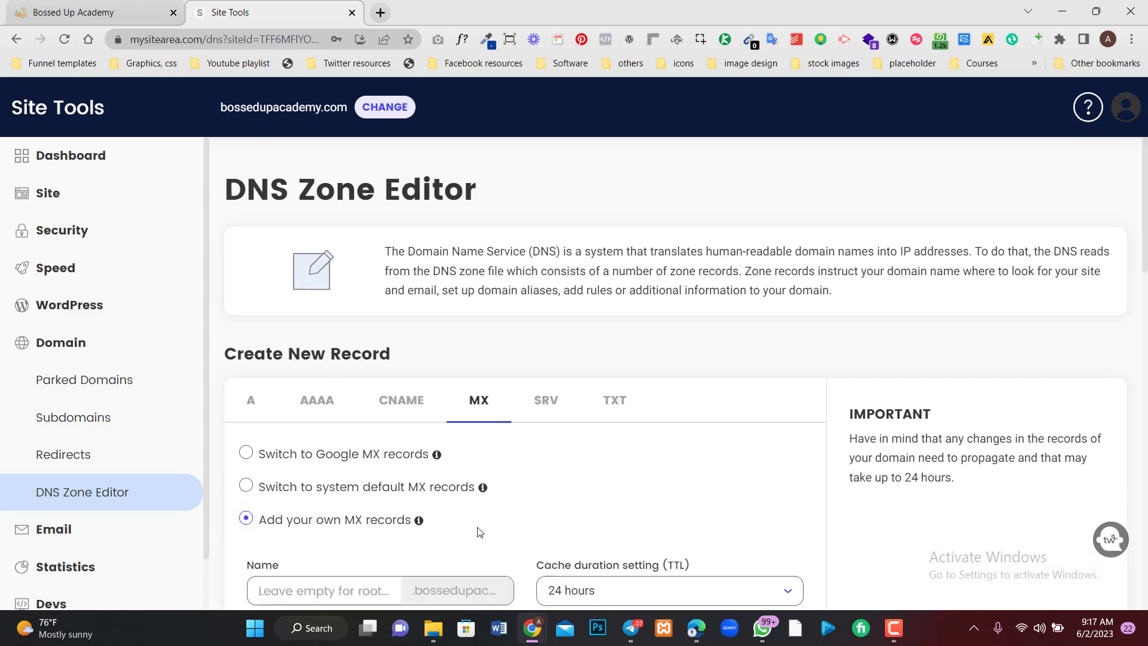
pyautogui.scroll(-7, 479, 528)
pyautogui.scroll(3, 577, 306)
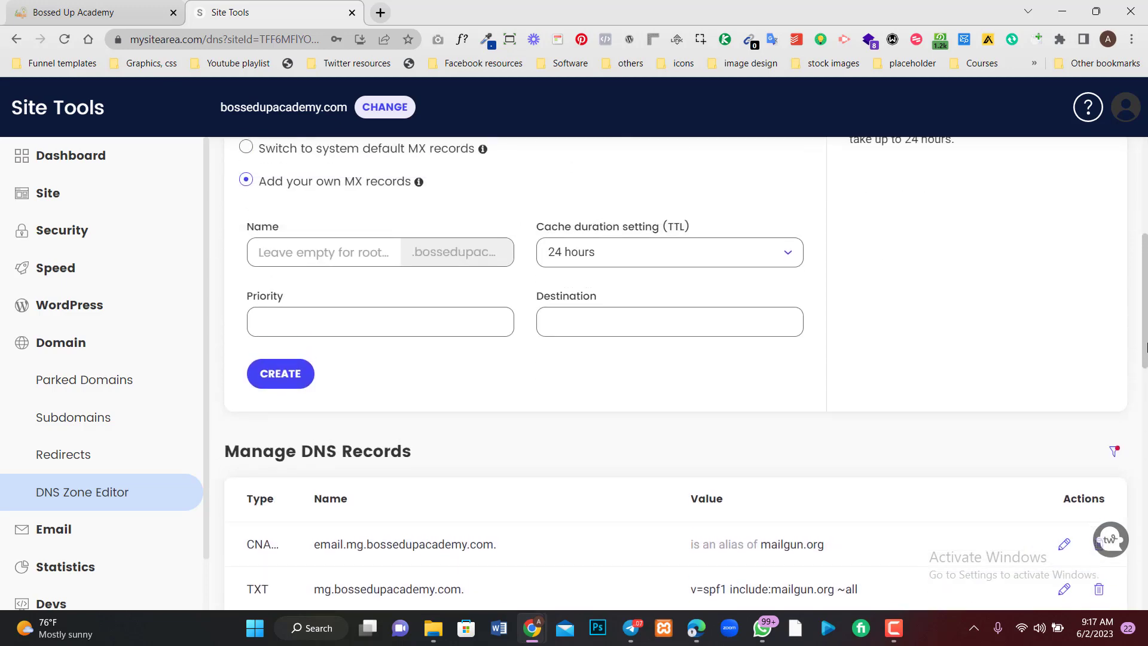
# Name the MX record mg, set its TTL to 5 min and its priority to 10
pyautogui.click(308, 299)
pyautogui.write('mg')
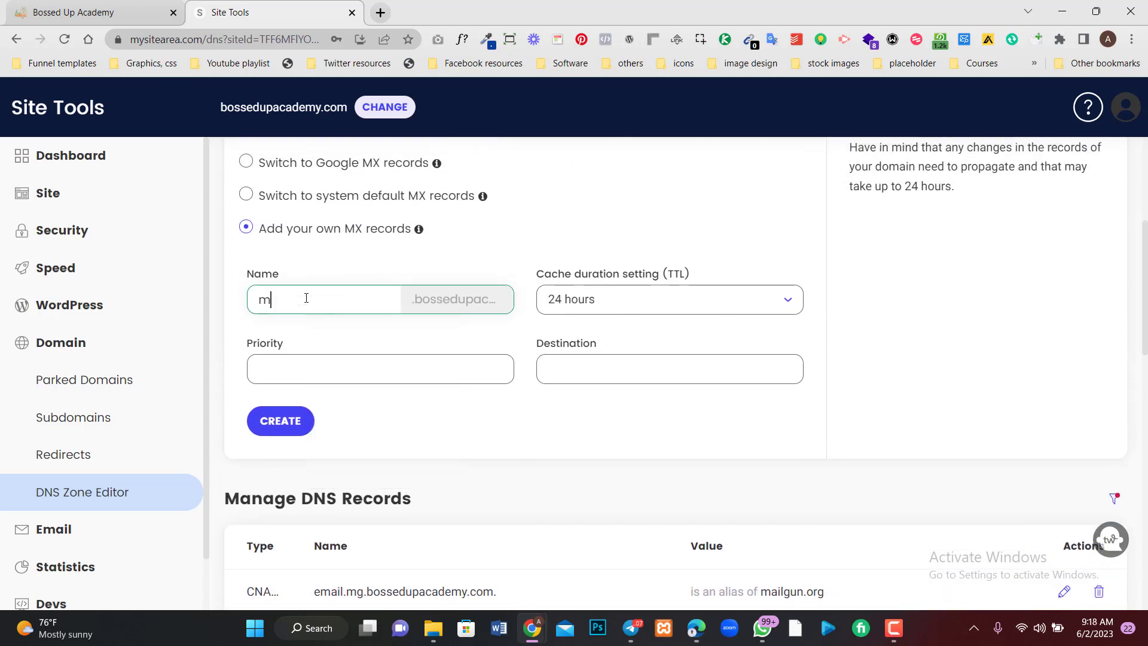
pyautogui.click(346, 372)
pyautogui.hotkey('ctrl', 'v')
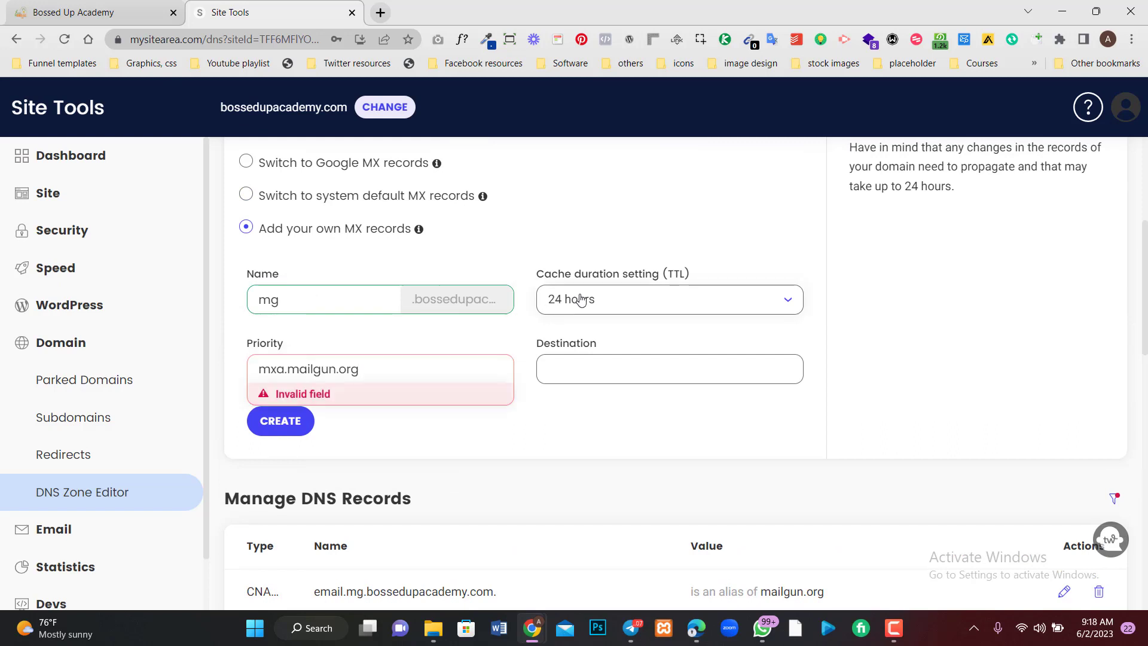
pyautogui.click(584, 299)
pyautogui.click(601, 338)
pyautogui.moveTo(371, 368); pyautogui.dragTo(239, 368)
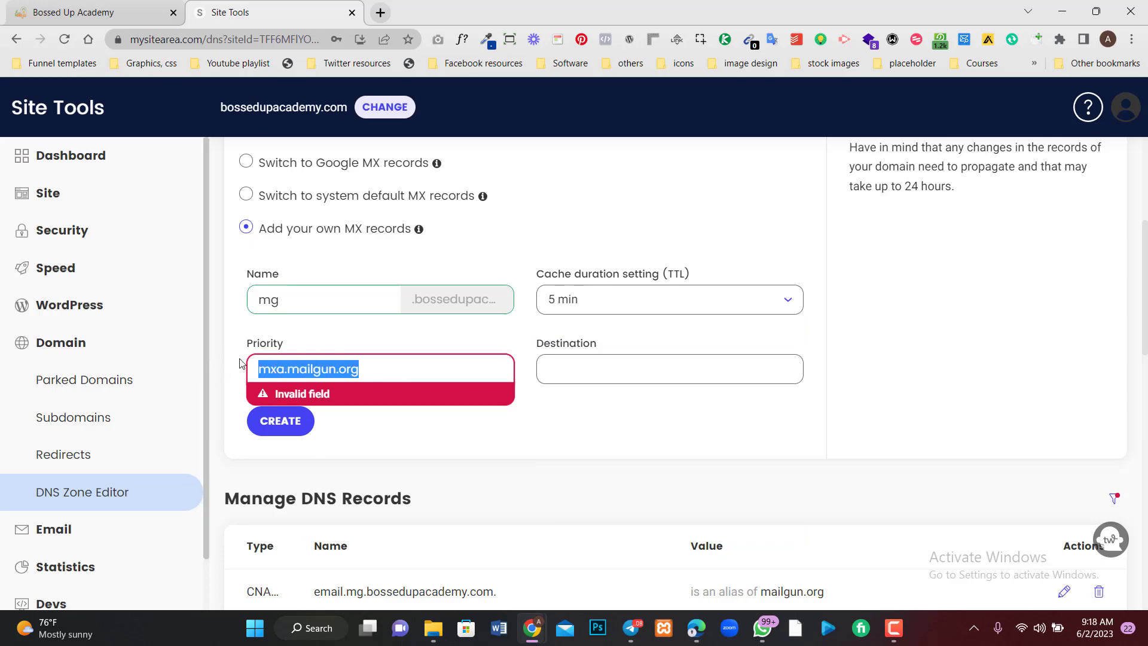
pyautogui.write('10')
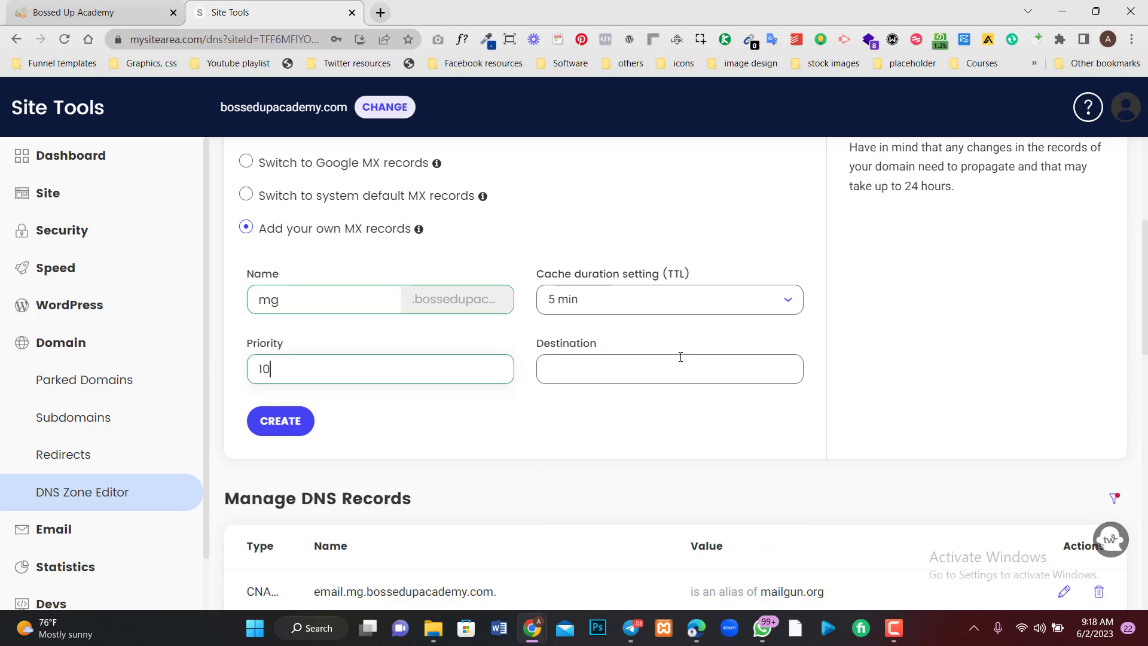
# Set the MX record's destination to mxa.mailgun.org and check the entries against the domain verification list
pyautogui.click(681, 368)
pyautogui.hotkey('ctrl', 'v')
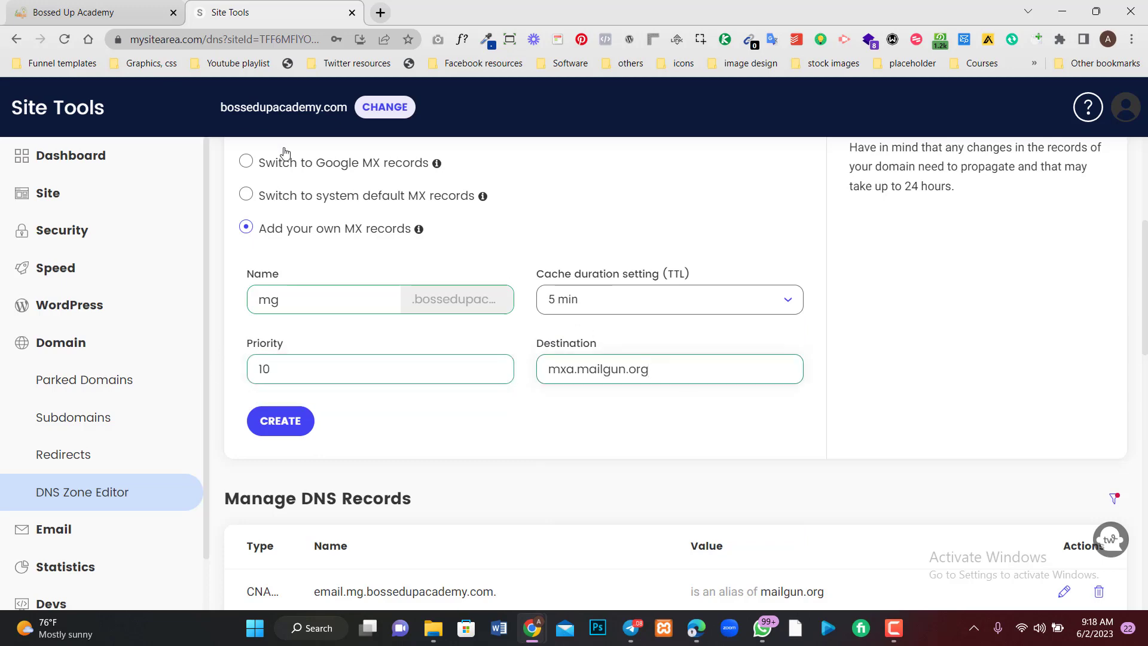
pyautogui.click(90, 12)
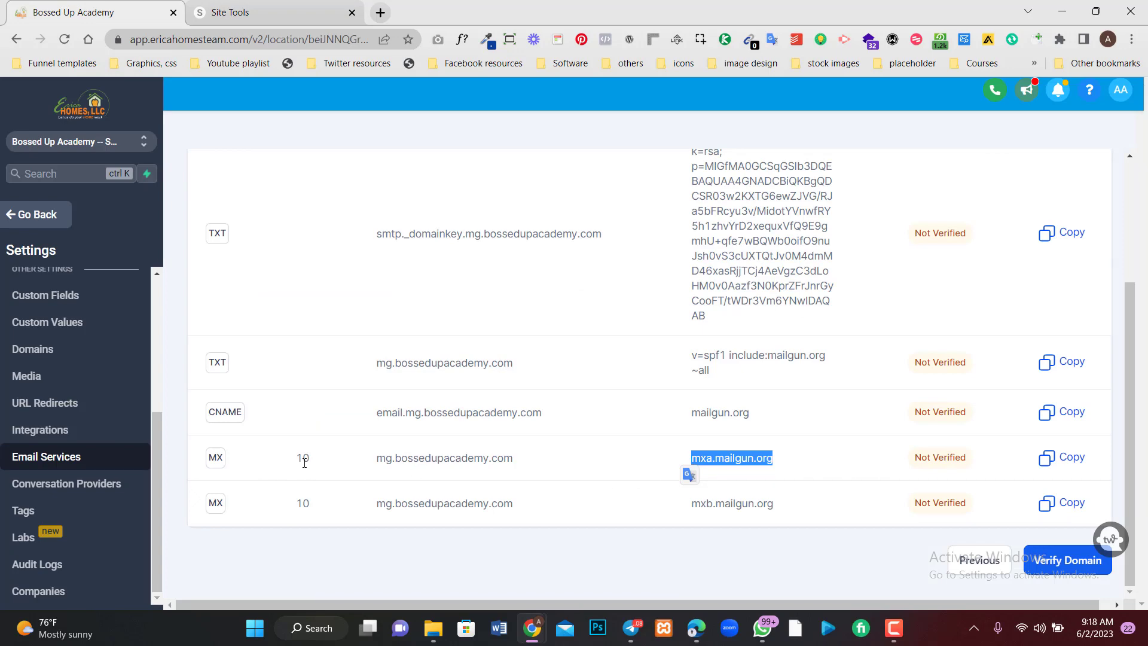
pyautogui.click(282, 5)
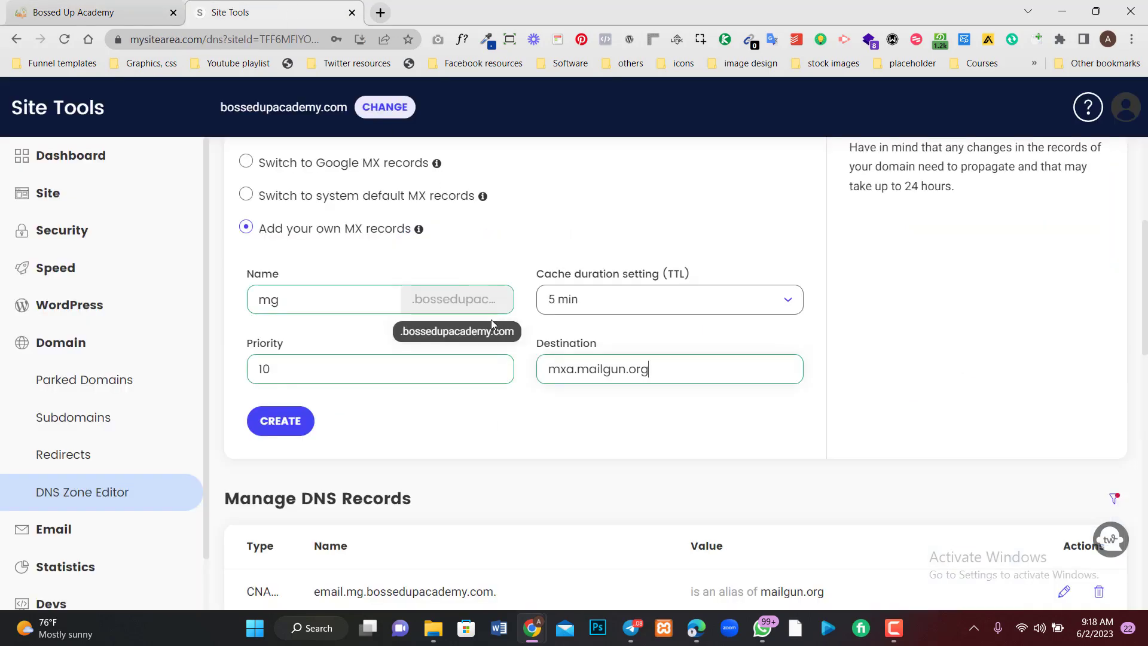
# Create the MX record for mxa.mailgun.org, return to the new-record form and check the entry among the DNS records
pyautogui.click(280, 422)
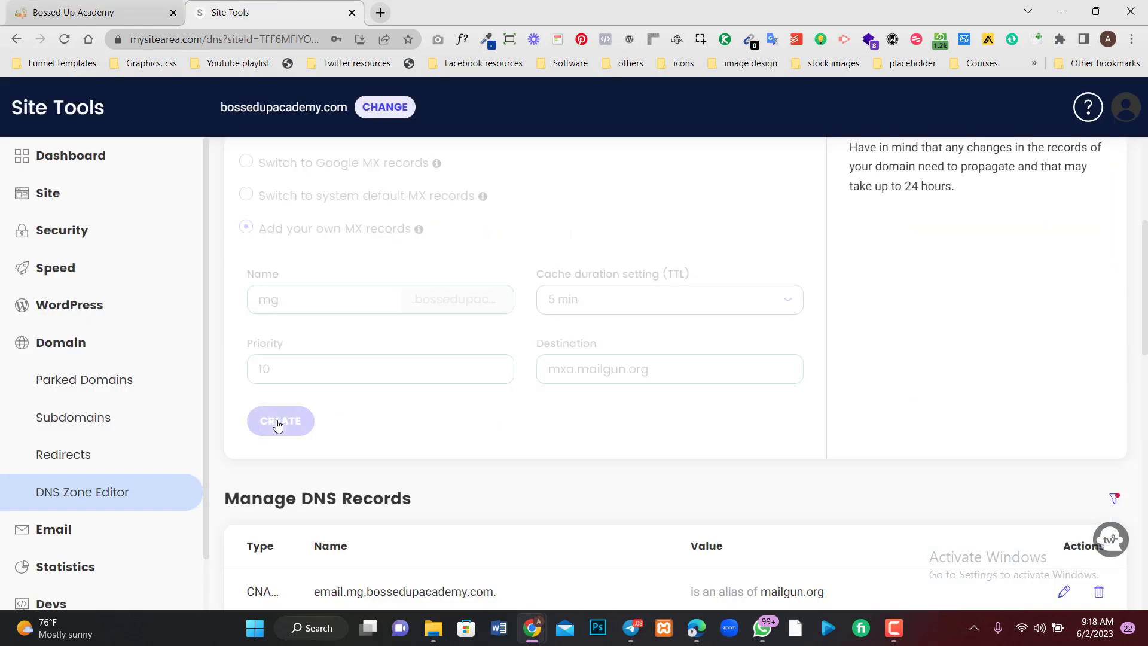
pyautogui.scroll(5, 538, 325)
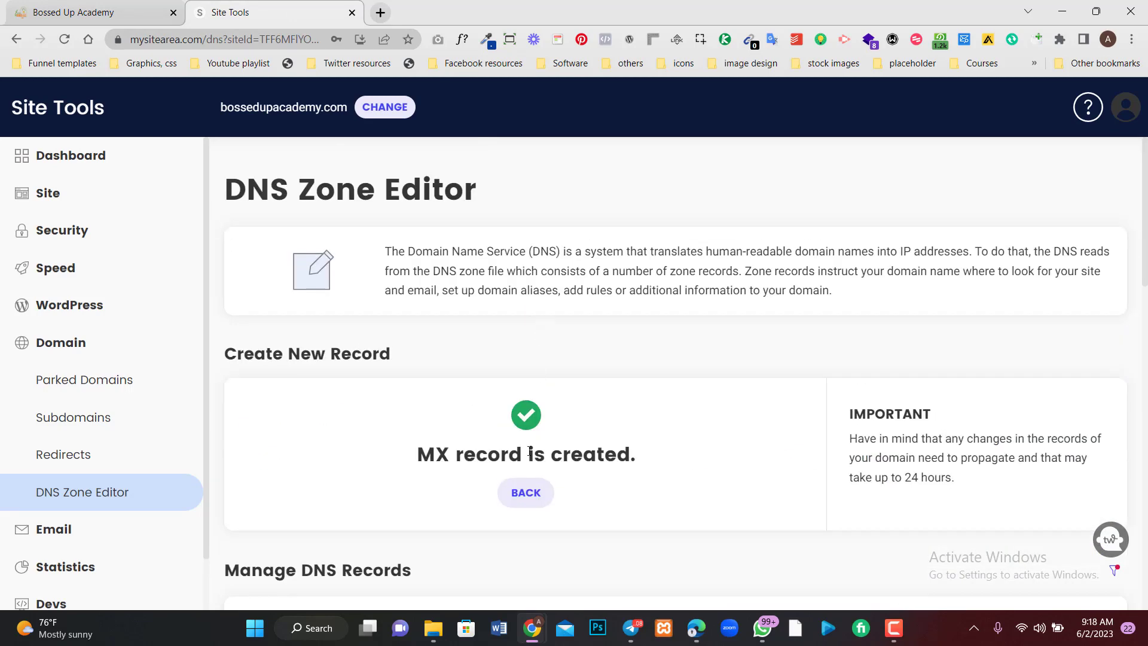
pyautogui.click(525, 489)
pyautogui.scroll(-7, 425, 544)
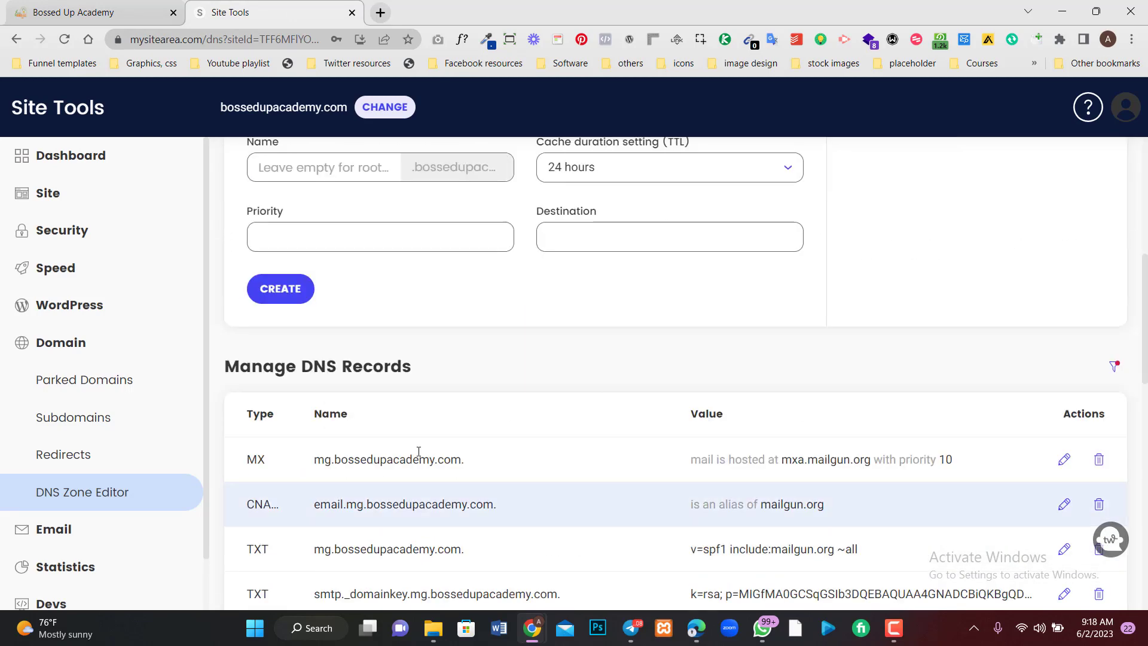
pyautogui.scroll(7, 428, 490)
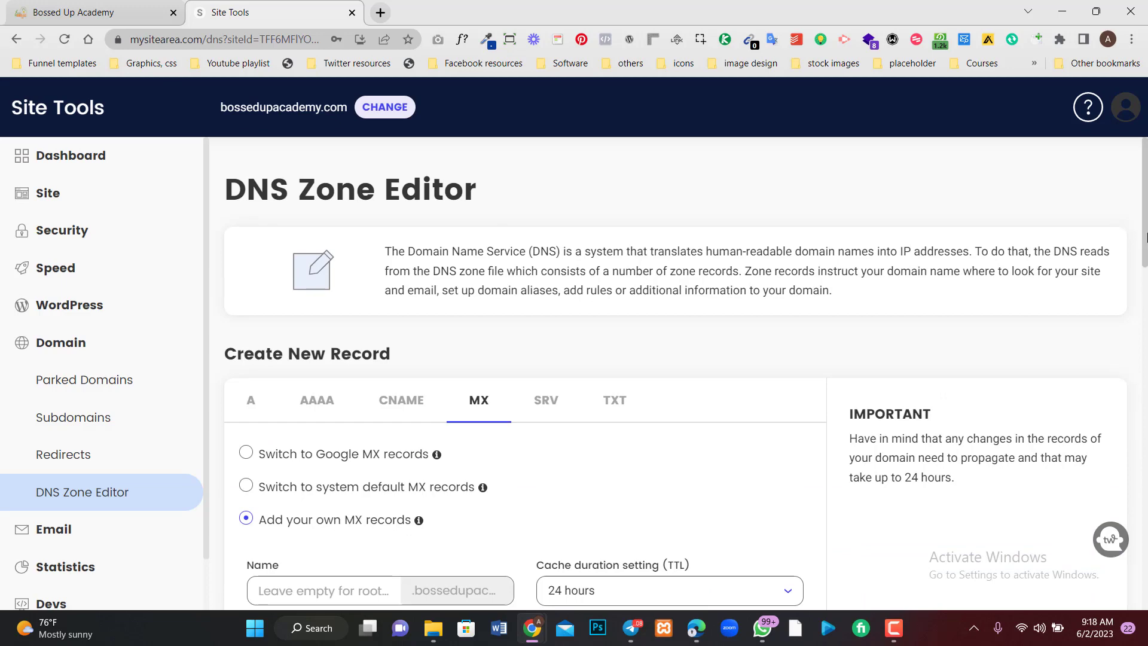
# Name the second MX record mg, set its priority to 10 and its TTL to 5 min
pyautogui.scroll(-4, 502, 393)
pyautogui.click(336, 347)
pyautogui.write('mg')
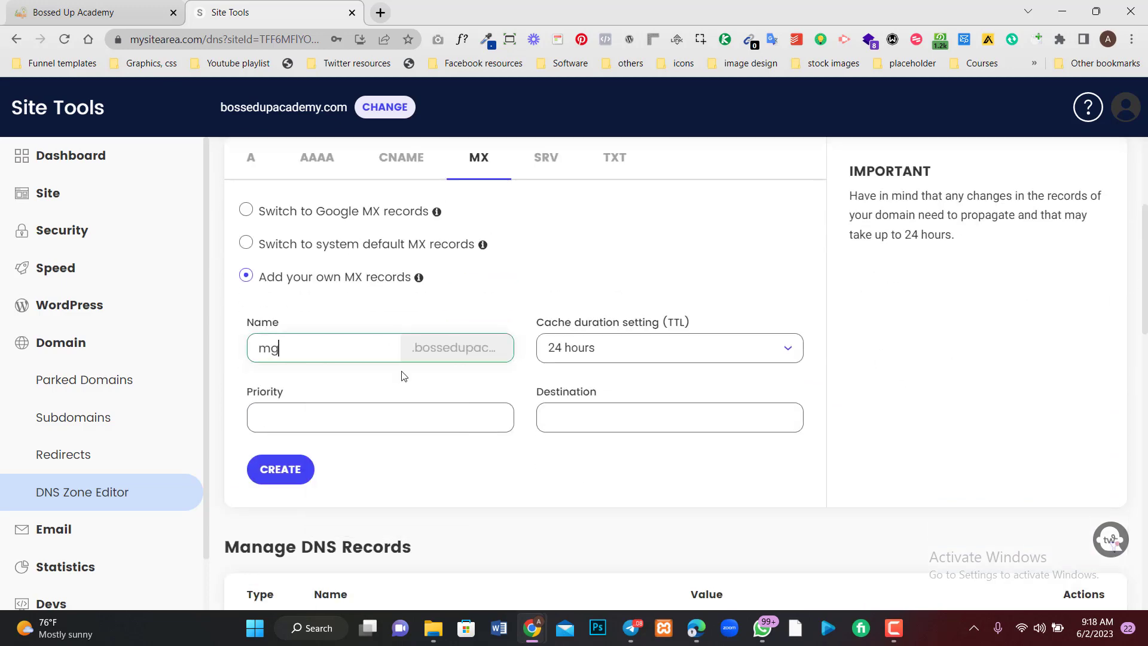
pyautogui.click(469, 421)
pyautogui.write('10')
pyautogui.click(605, 348)
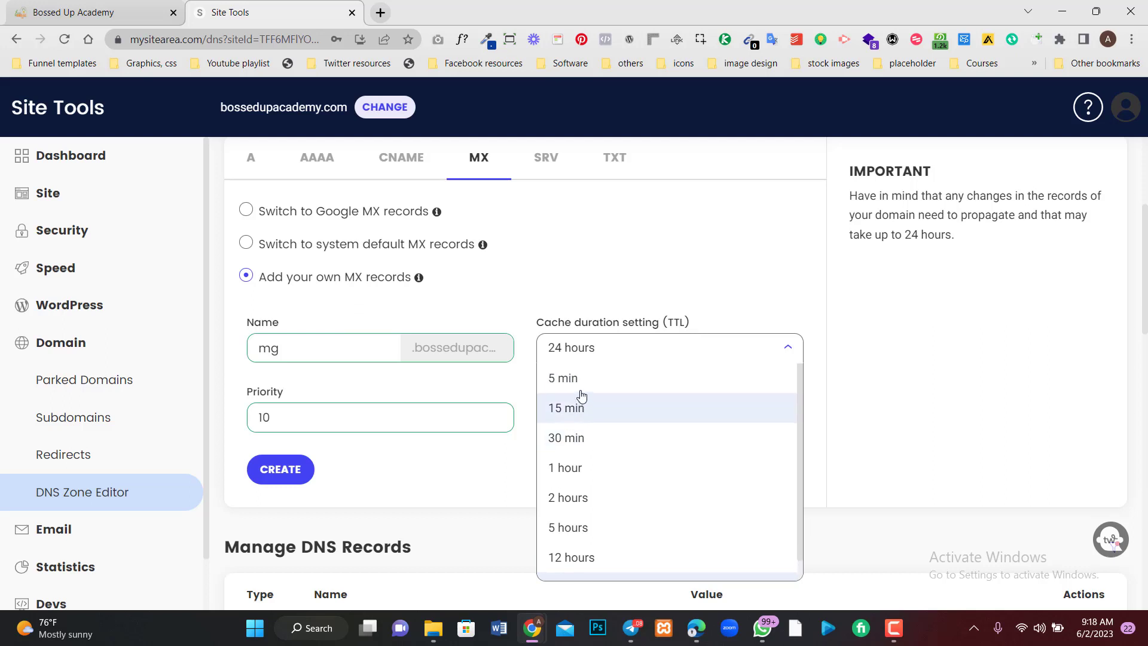
pyautogui.click(568, 370)
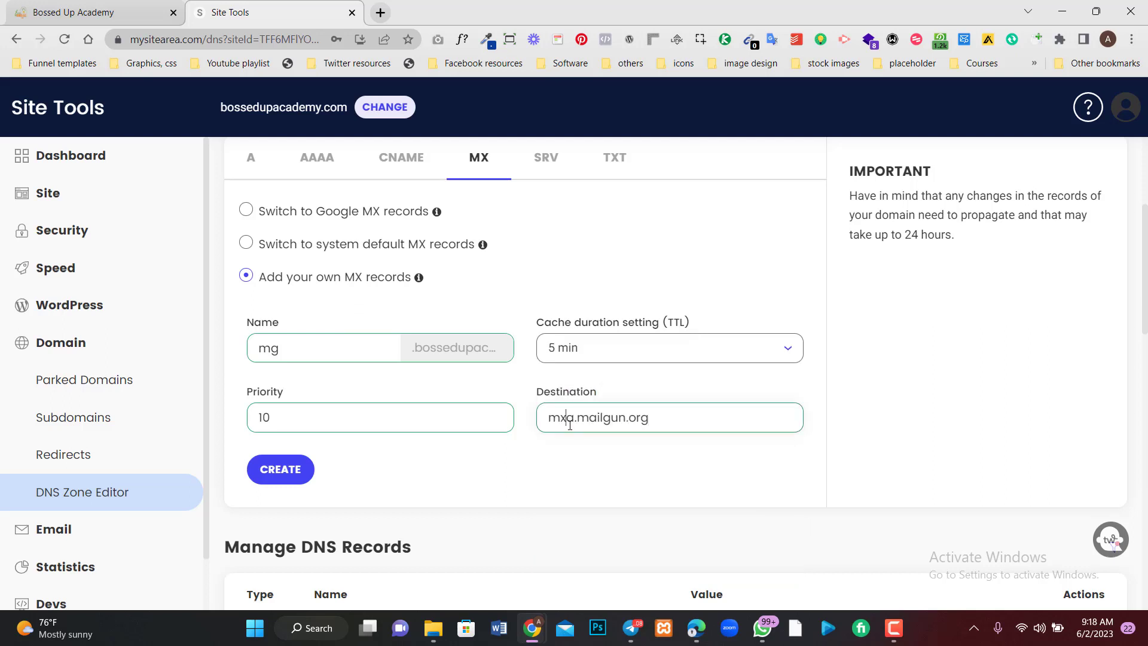
# Set the second MX record's destination to mxb.mailgun.org and create the record
pyautogui.hotkey('shift', 'Right')
pyautogui.write('b')
pyautogui.click(296, 474)
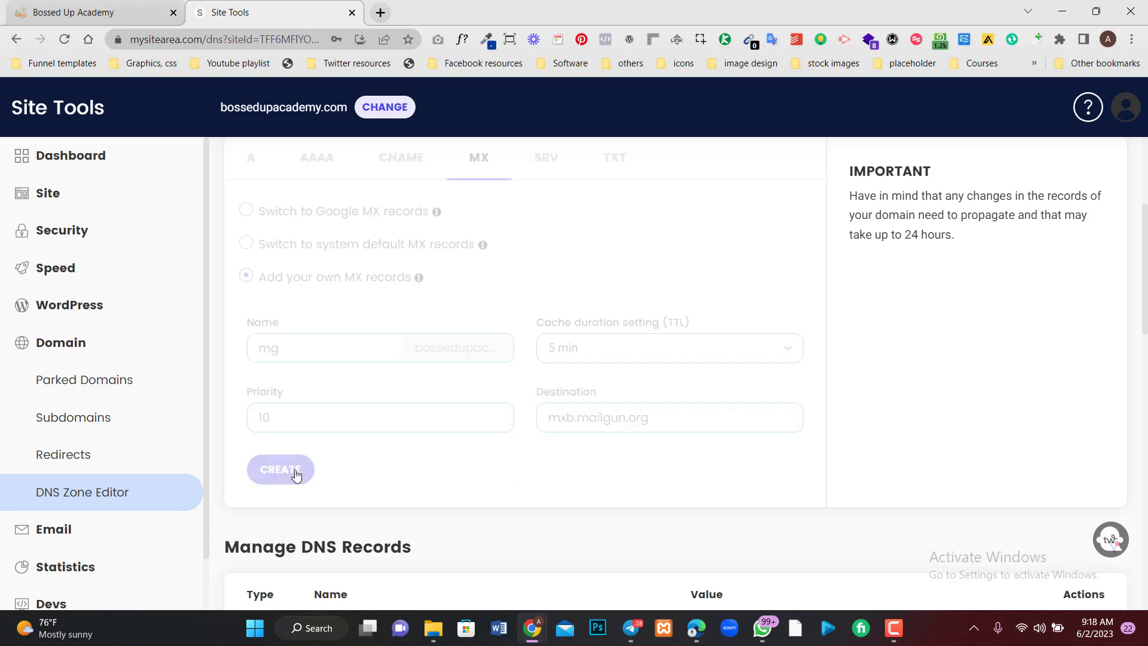
# Return to the Bossed Up Academy domain verification list and run the verification of mg.bossedupacademy.com twice
pyautogui.click(113, 15)
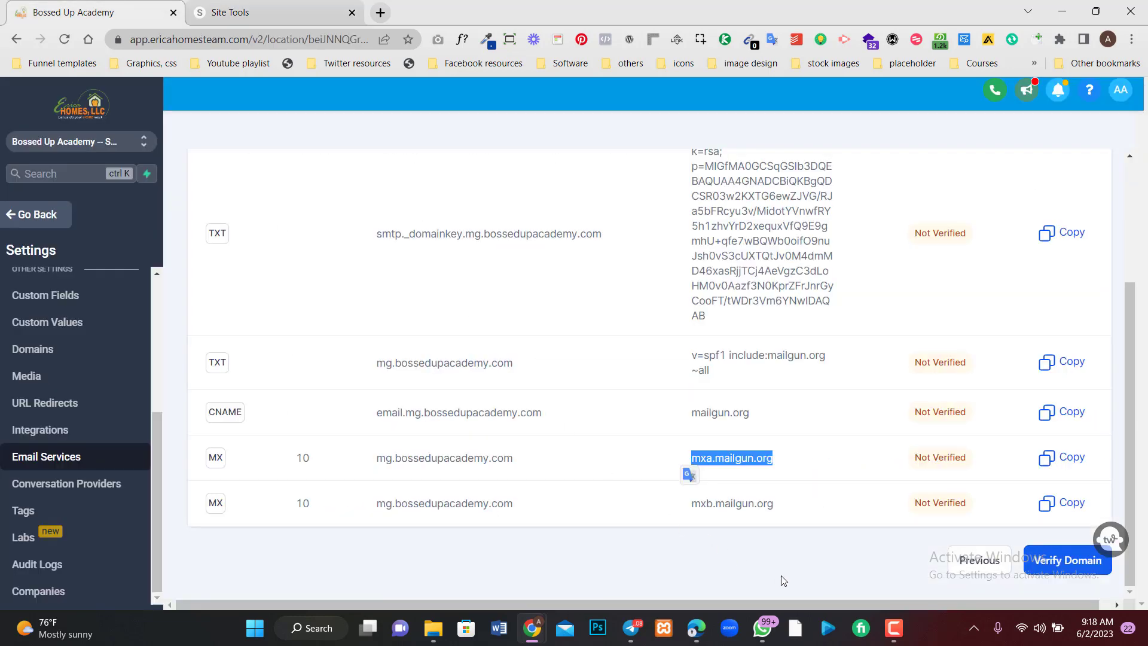
pyautogui.click(1040, 562)
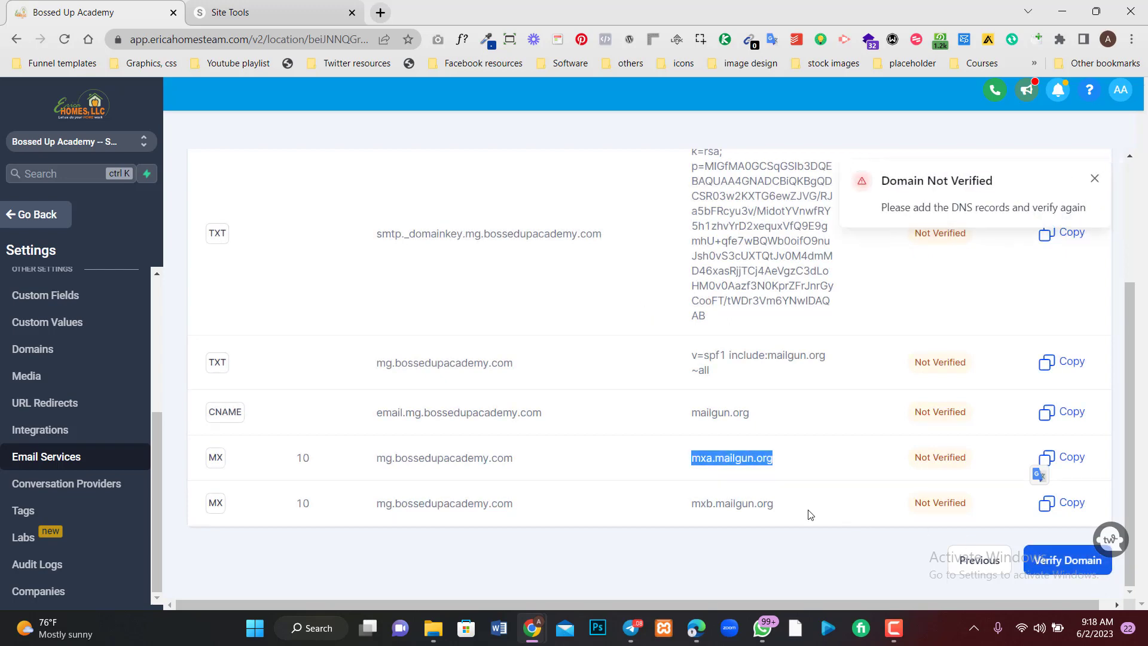
pyautogui.scroll(3, 810, 514)
pyautogui.scroll(-3, 710, 448)
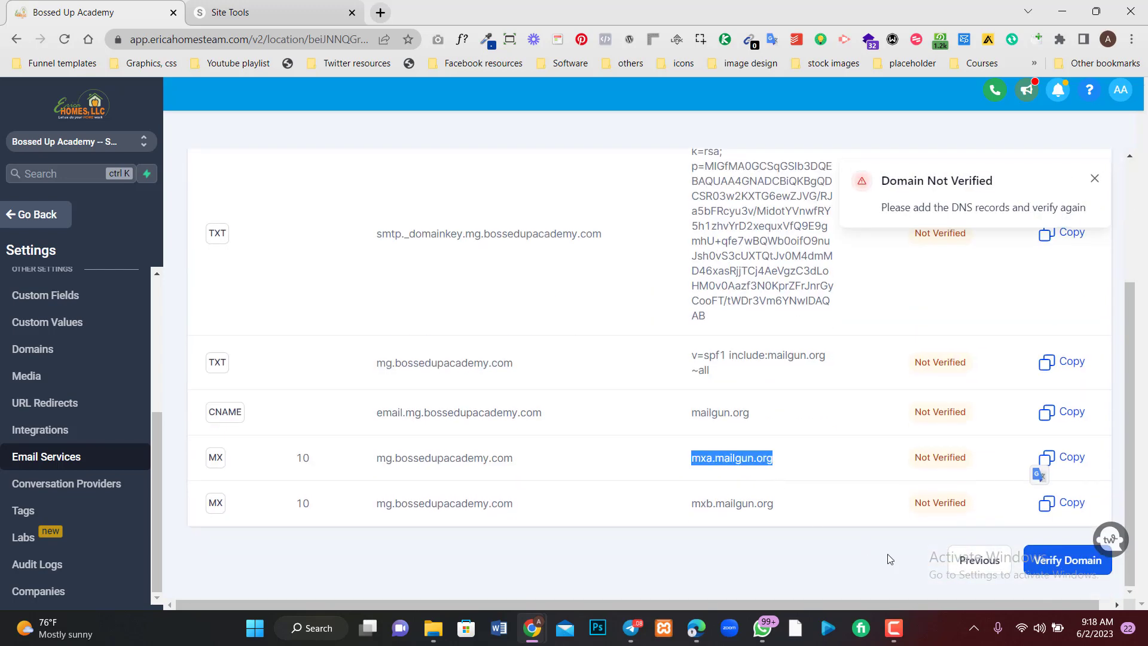
pyautogui.click(1055, 562)
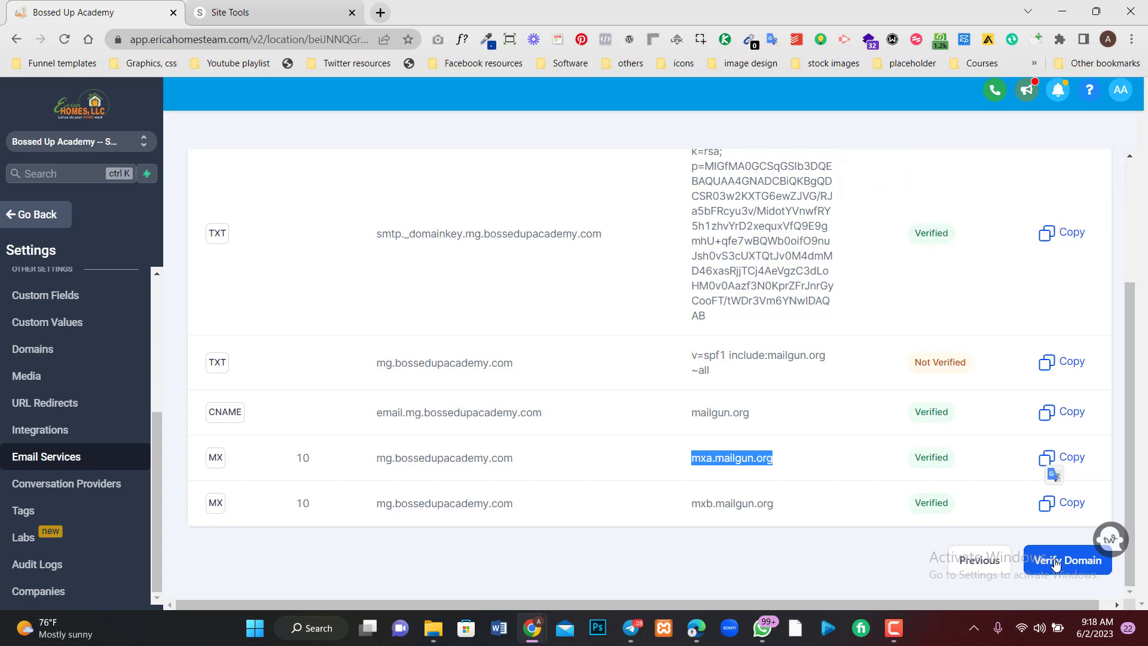
# Review the DNS record statuses, including the mg.bossedupacademy.com TXT record, and repeat the domain verification until the dedicated domain page opens
pyautogui.scroll(3, 981, 529)
pyautogui.scroll(-3, 951, 500)
pyautogui.moveTo(392, 366); pyautogui.dragTo(506, 364)
pyautogui.click(1058, 560)
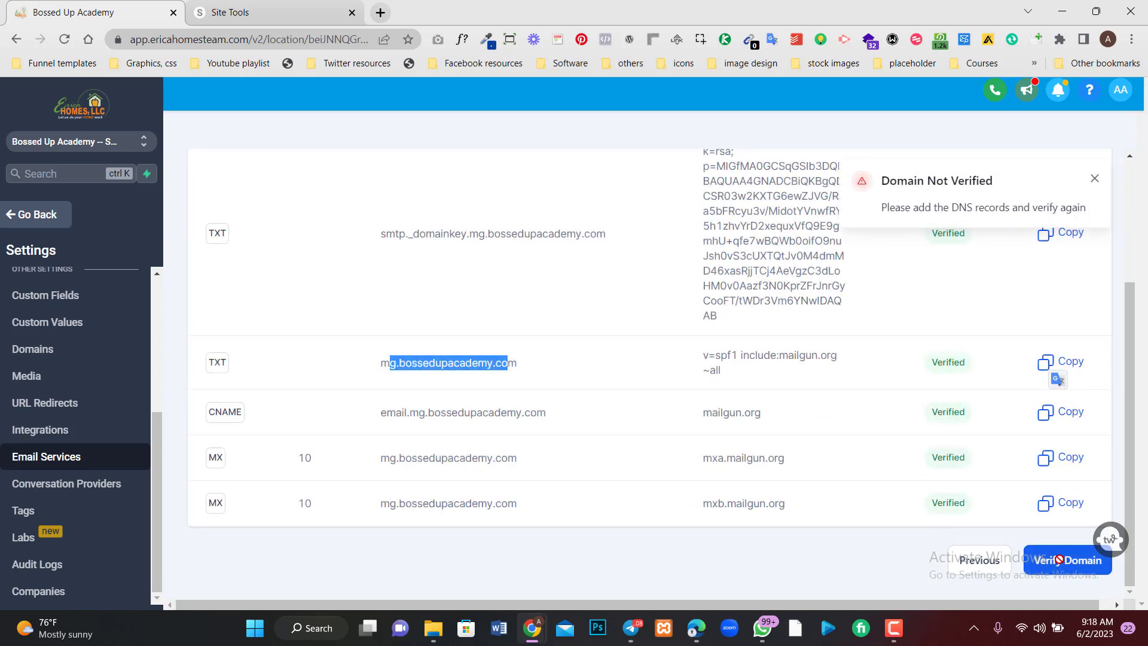
pyautogui.scroll(3, 925, 466)
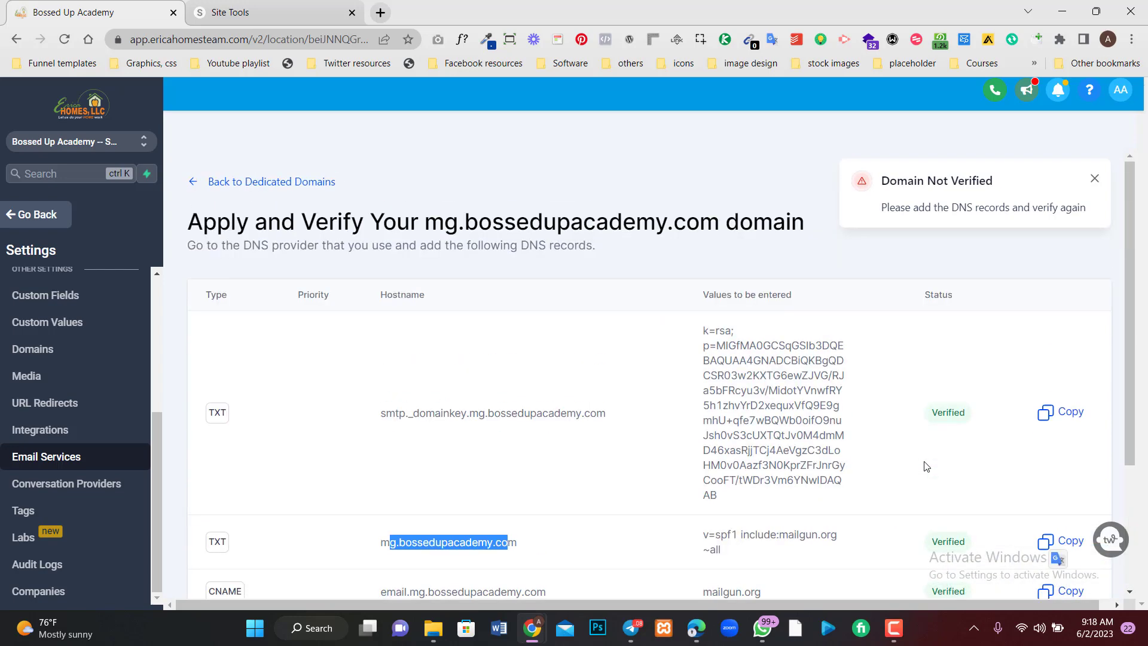
pyautogui.scroll(-3, 945, 378)
pyautogui.click(1059, 560)
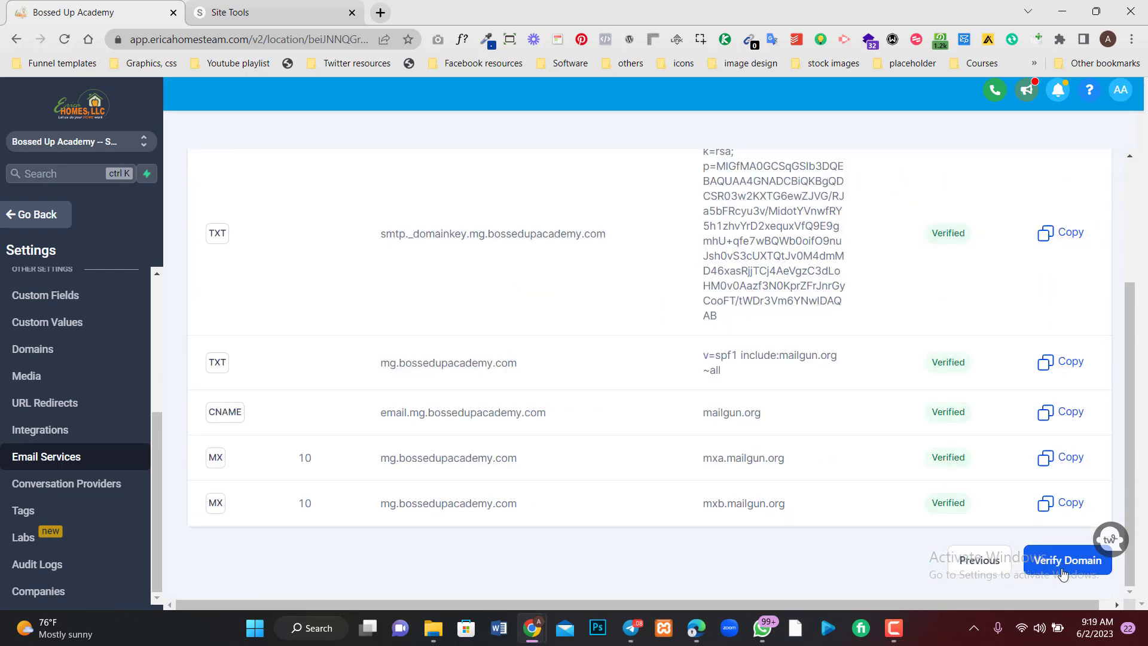
pyautogui.click(1068, 566)
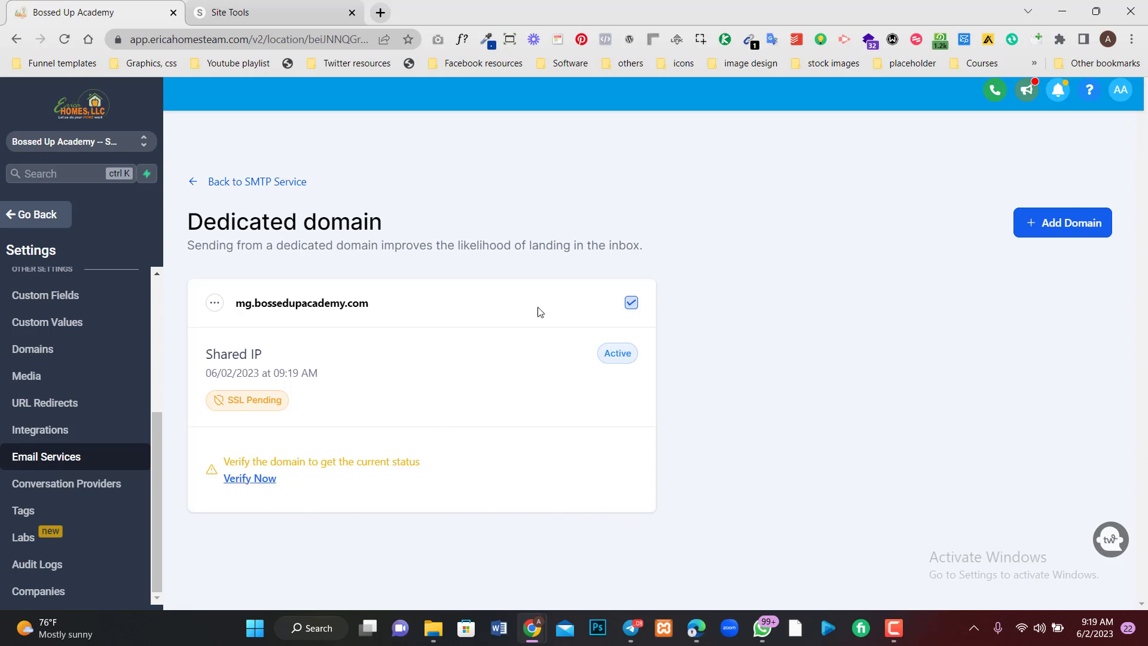
# Reopen the verification from the mg.bossedupacademy.com dedicated domain entry and verify the domain again to update its current status
pyautogui.click(248, 479)
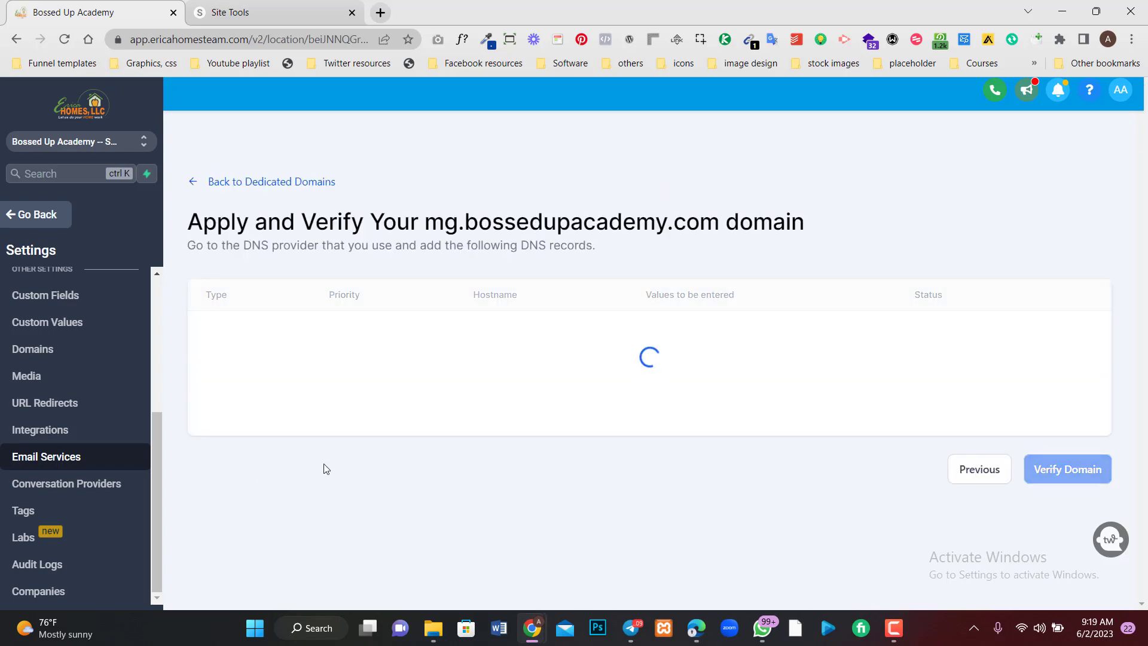
pyautogui.scroll(-3, 622, 507)
pyautogui.click(1056, 556)
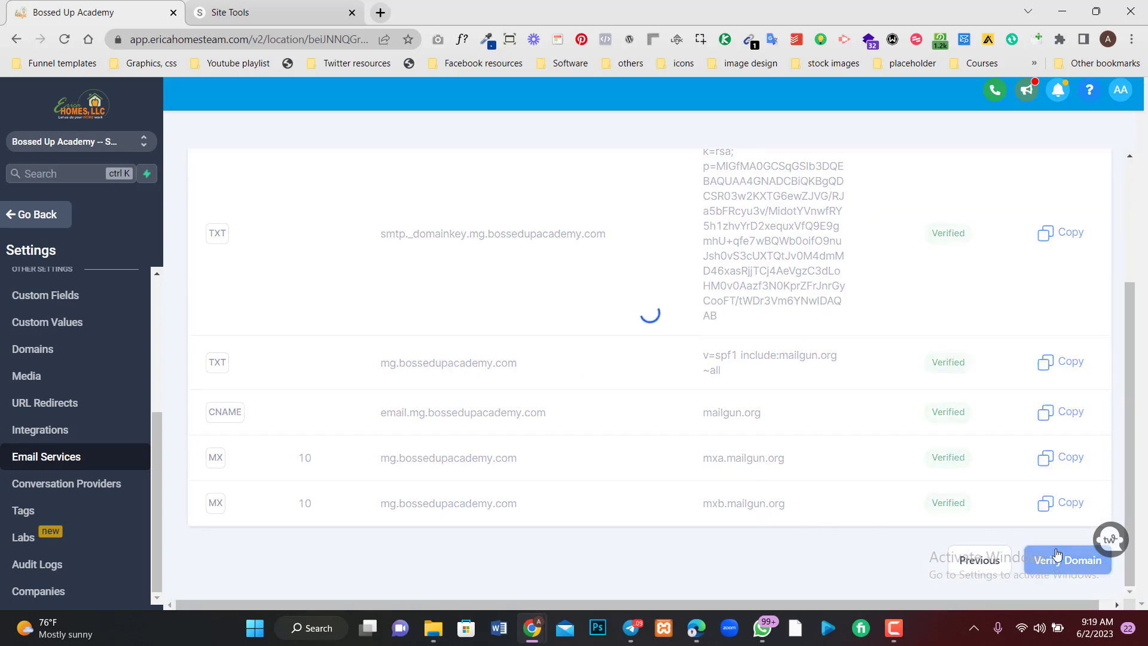